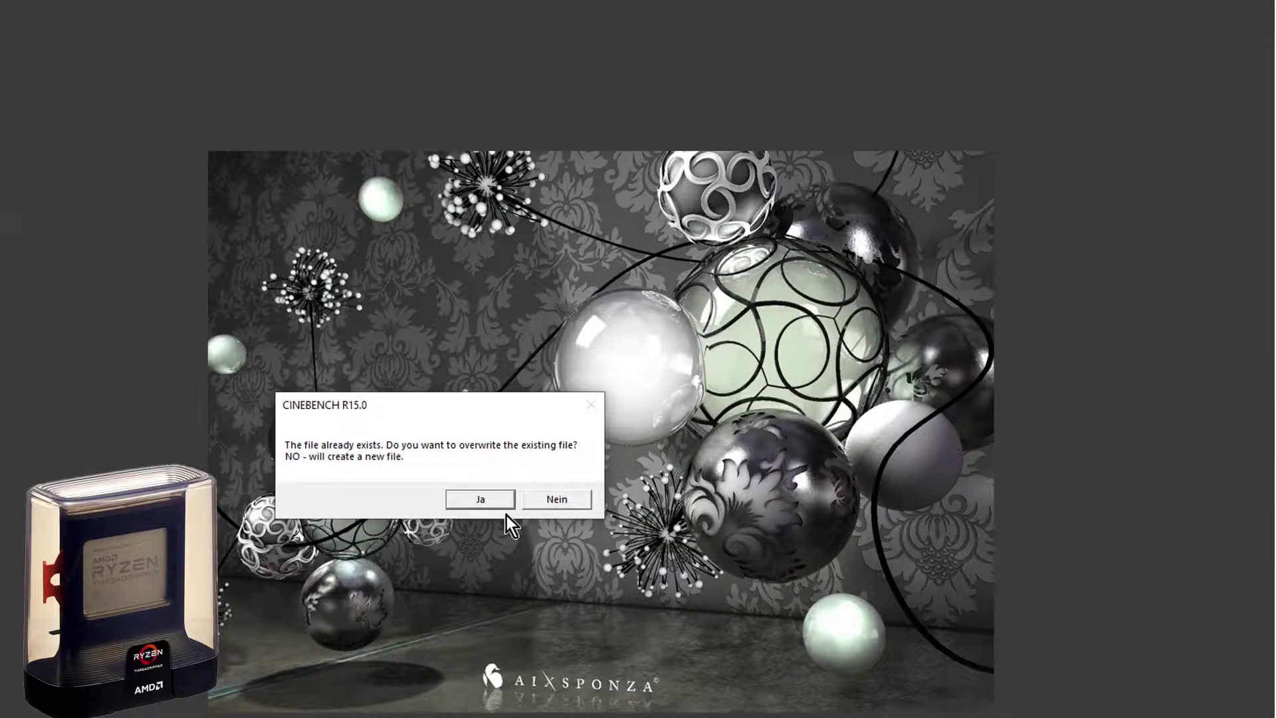
- Agree to overwrite the existing Cinebench R15 file and shift the HWMonitor window slightly higher on the desktop
{"action": "left_click", "coordinate": [488, 497]}
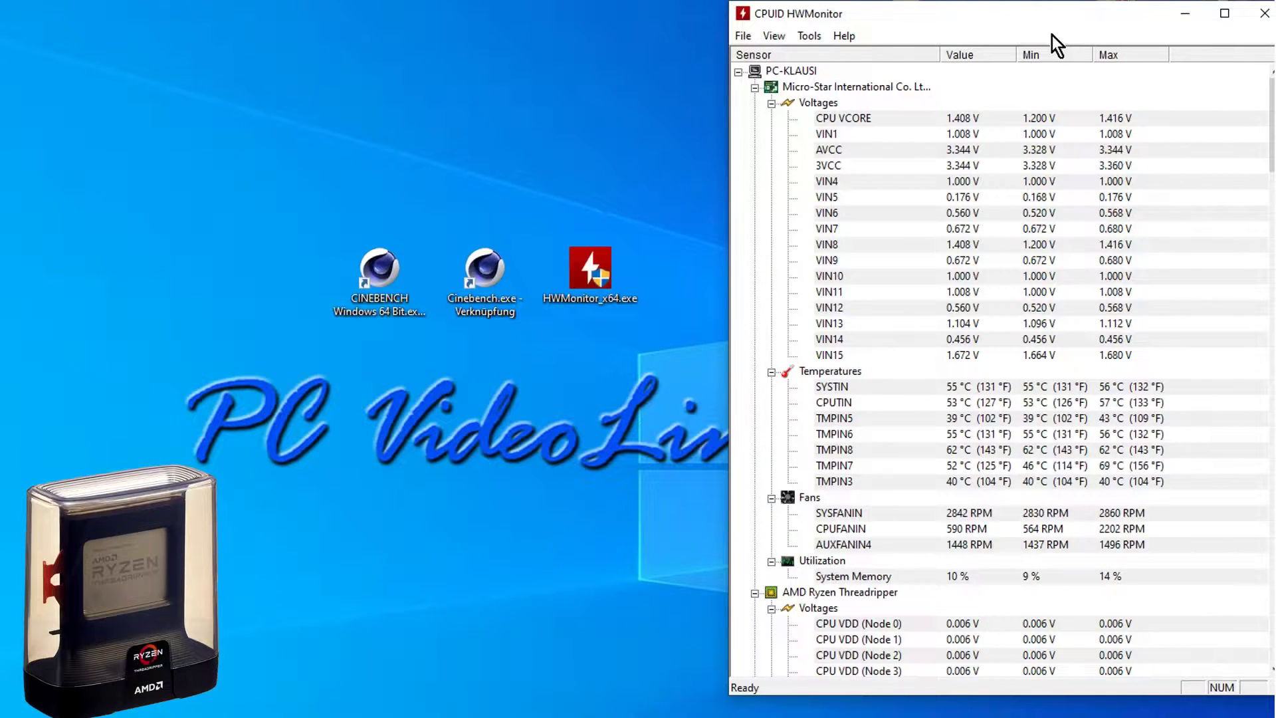
{"action": "left_click_drag", "start_coordinate": [1031, 14], "coordinate": [1054, 0]}
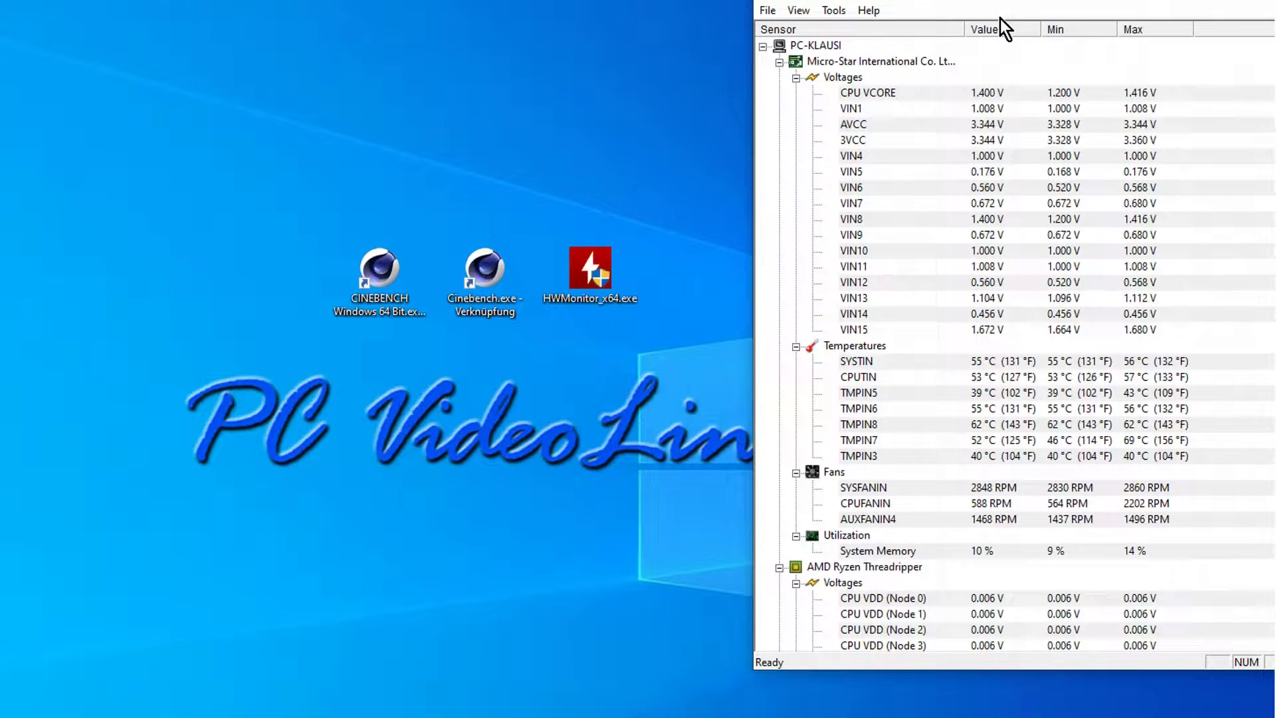
- Examine the CPU utilisation per logical processor in Task Manager's performance view and minimise it
{"action": "key", "text": "ctrl+shift+Escape"}
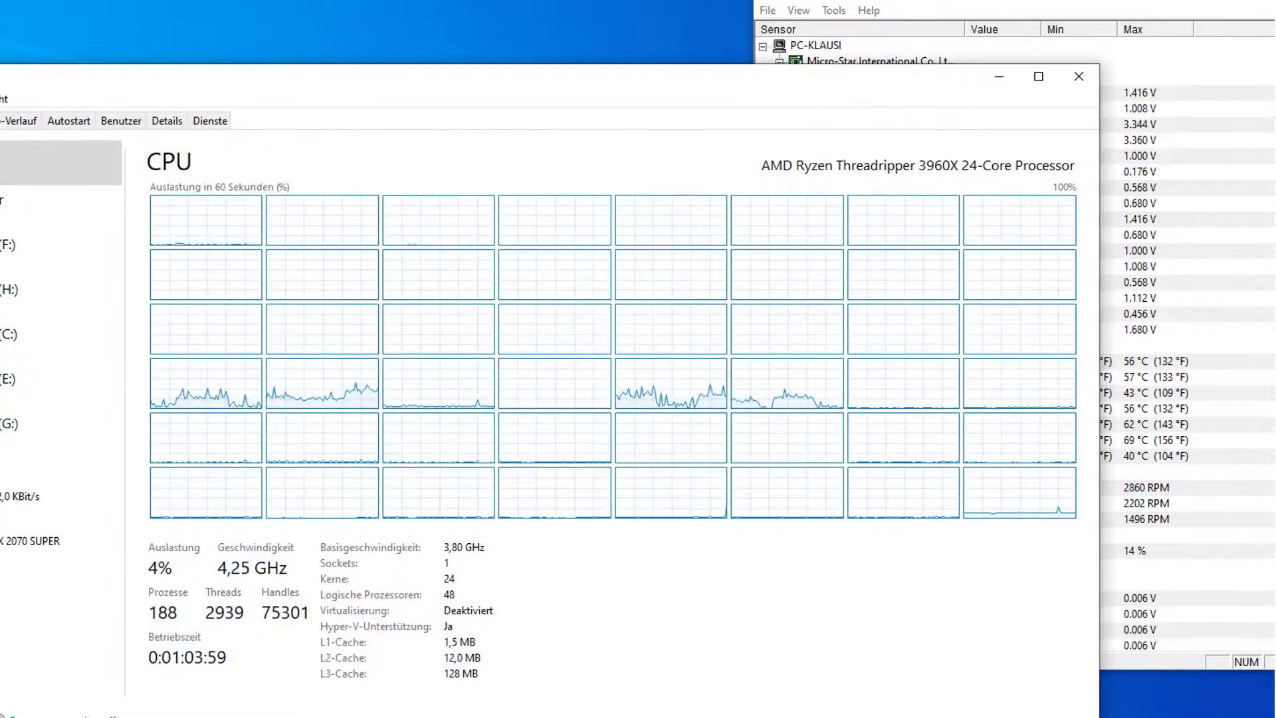
{"action": "left_click_drag", "start_coordinate": [552, 81], "coordinate": [671, 43]}
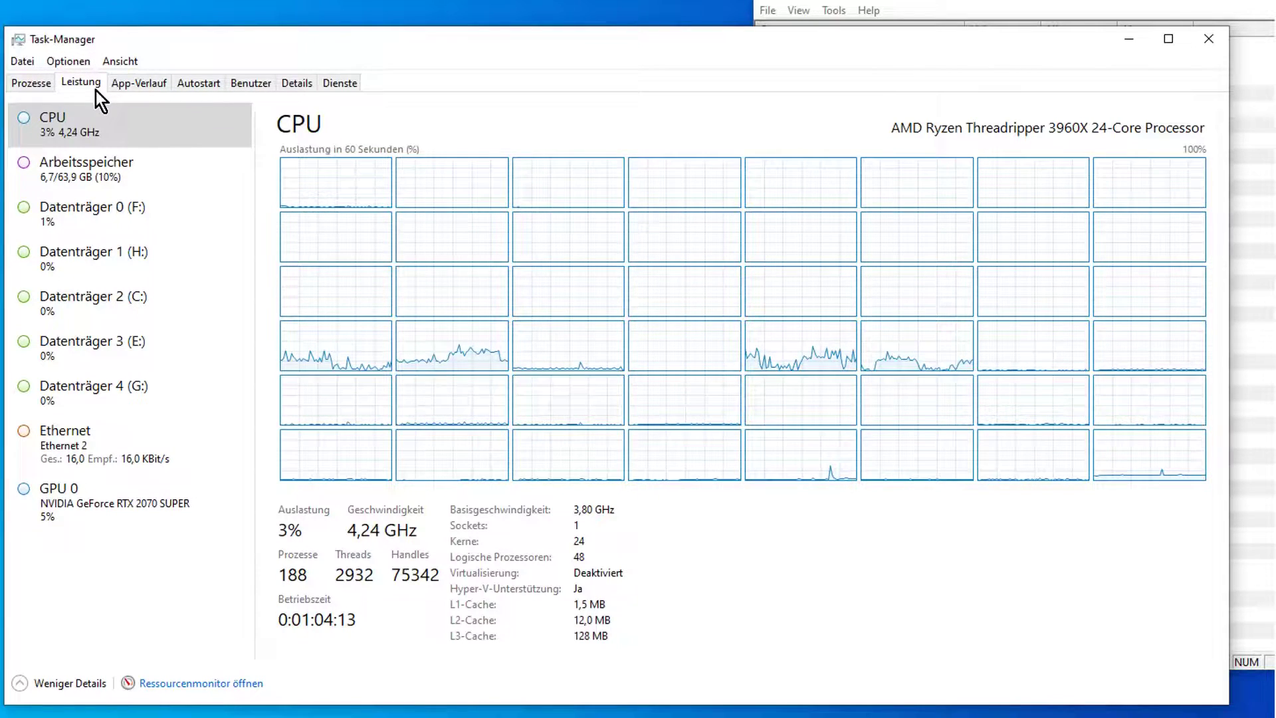
{"action": "right_click", "coordinate": [478, 190]}
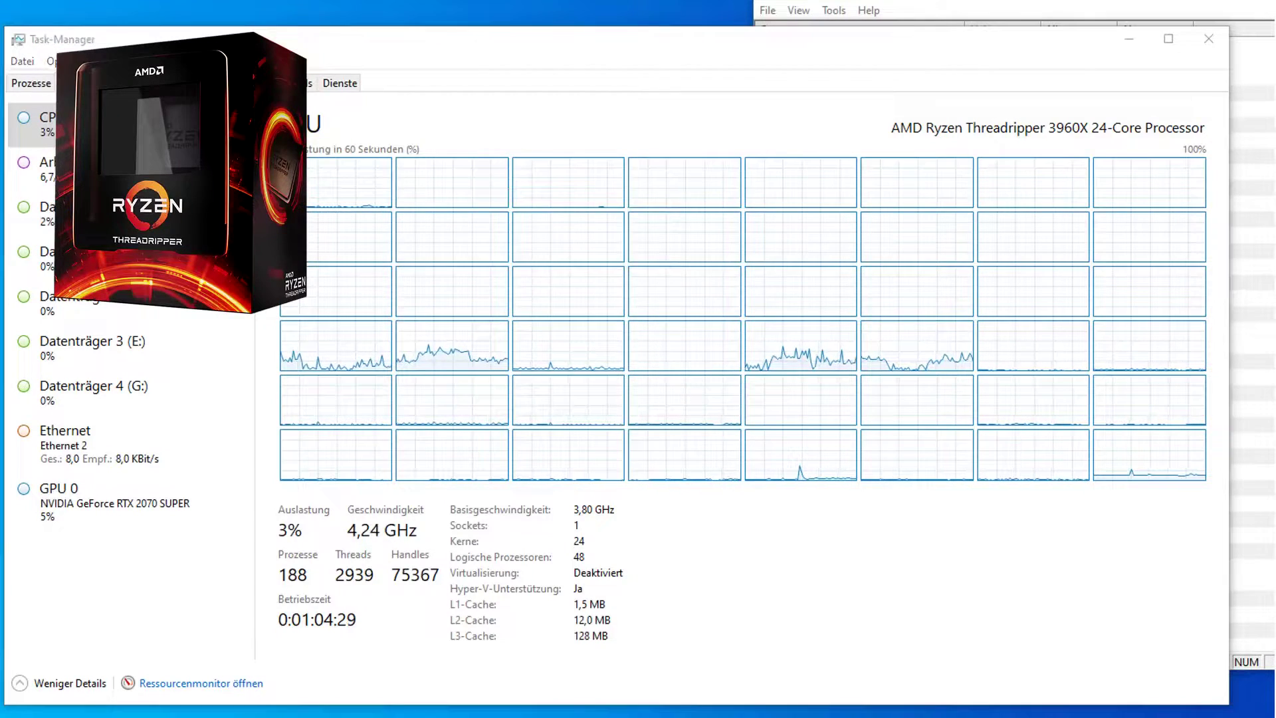
{"action": "left_click", "coordinate": [1130, 38]}
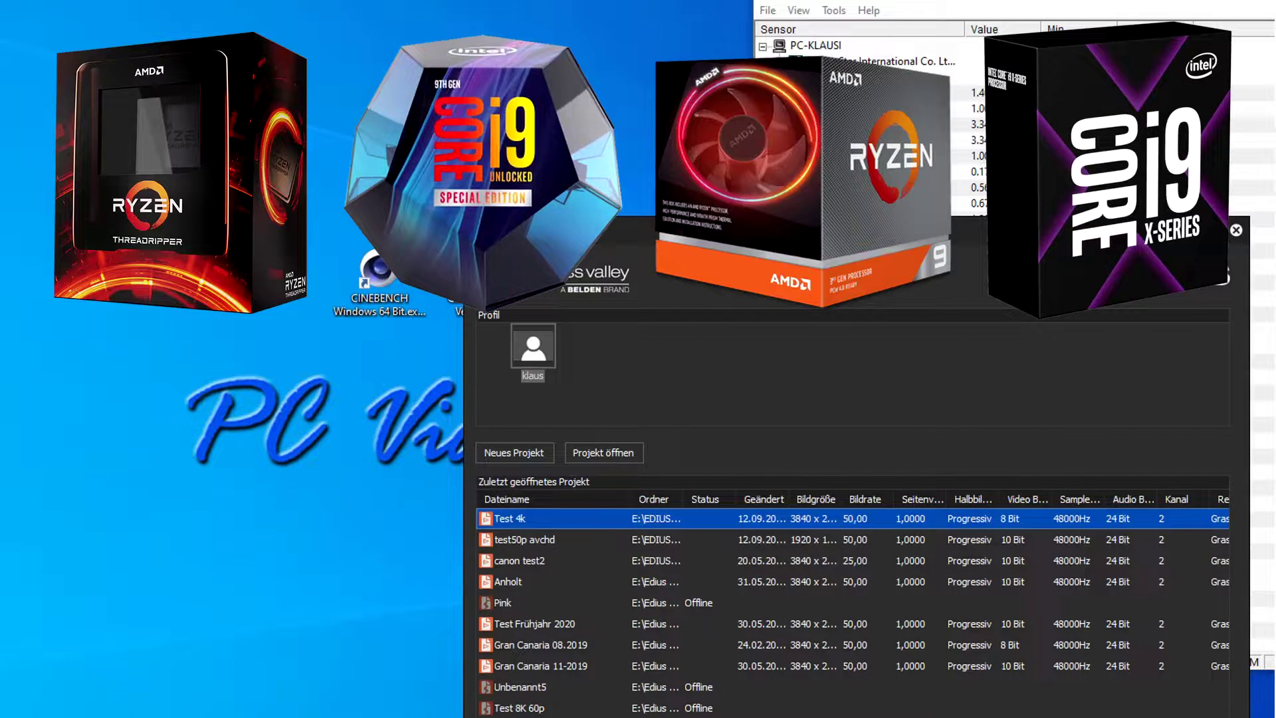
- Open the test50p avchd project in EDIUS and show and hide the bin window
{"action": "left_click_drag", "start_coordinate": [673, 234], "coordinate": [640, 54]}
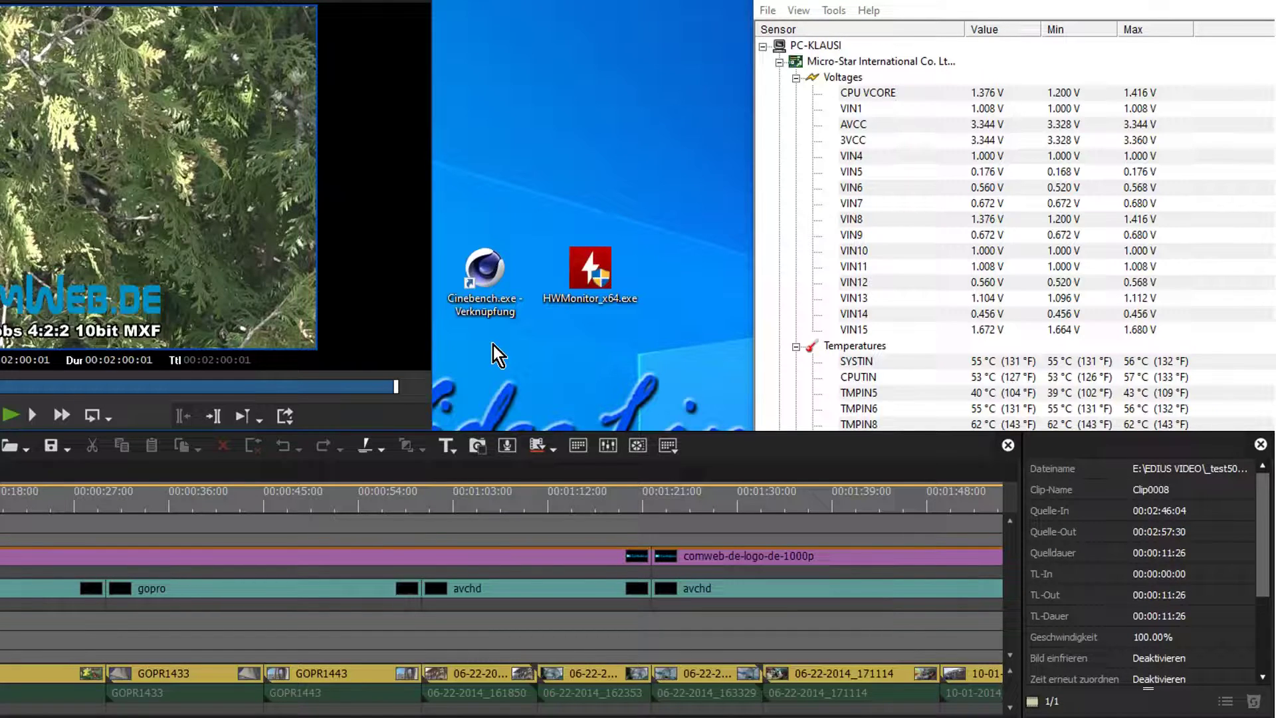
{"action": "key", "text": "b"}
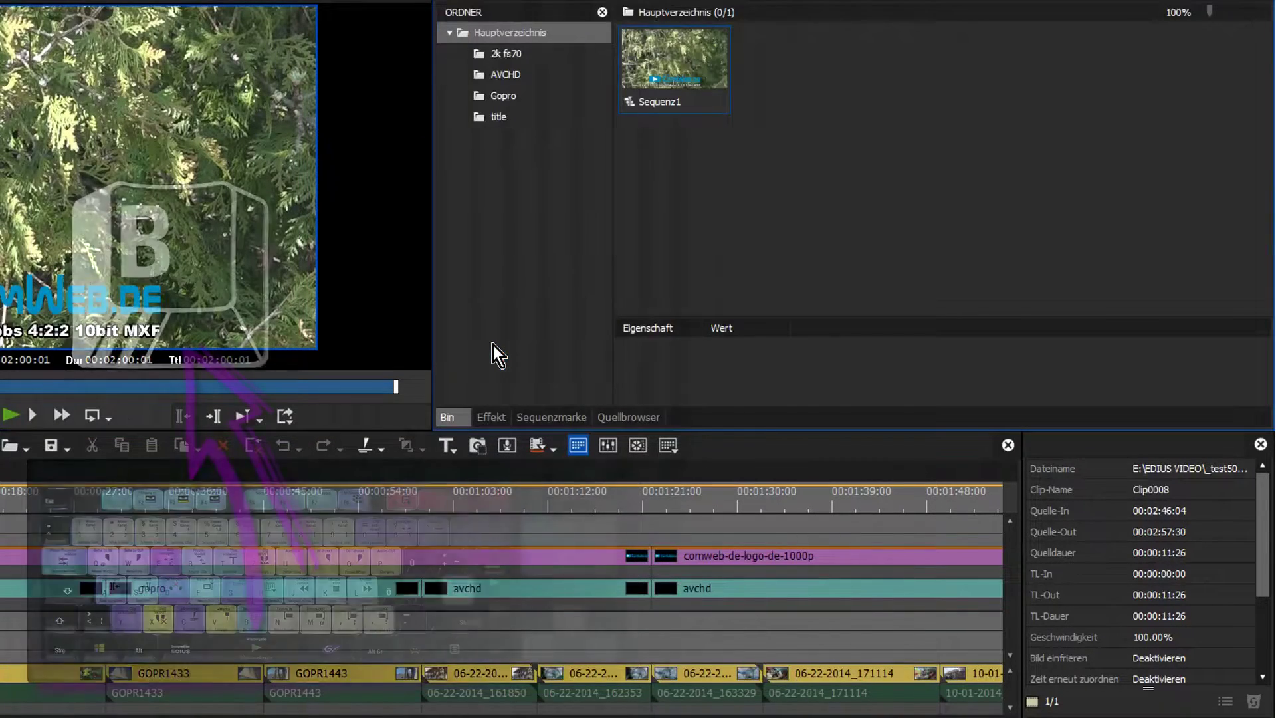
{"action": "key", "text": "b"}
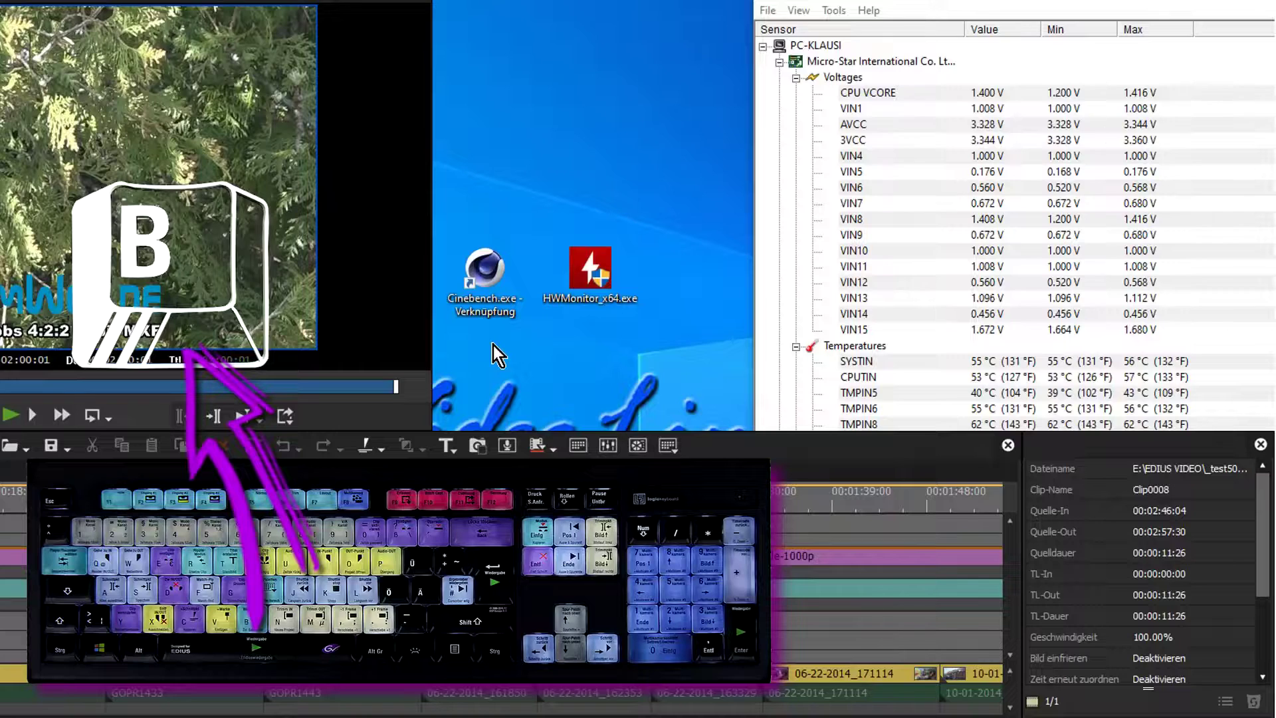
{"action": "key", "text": "b"}
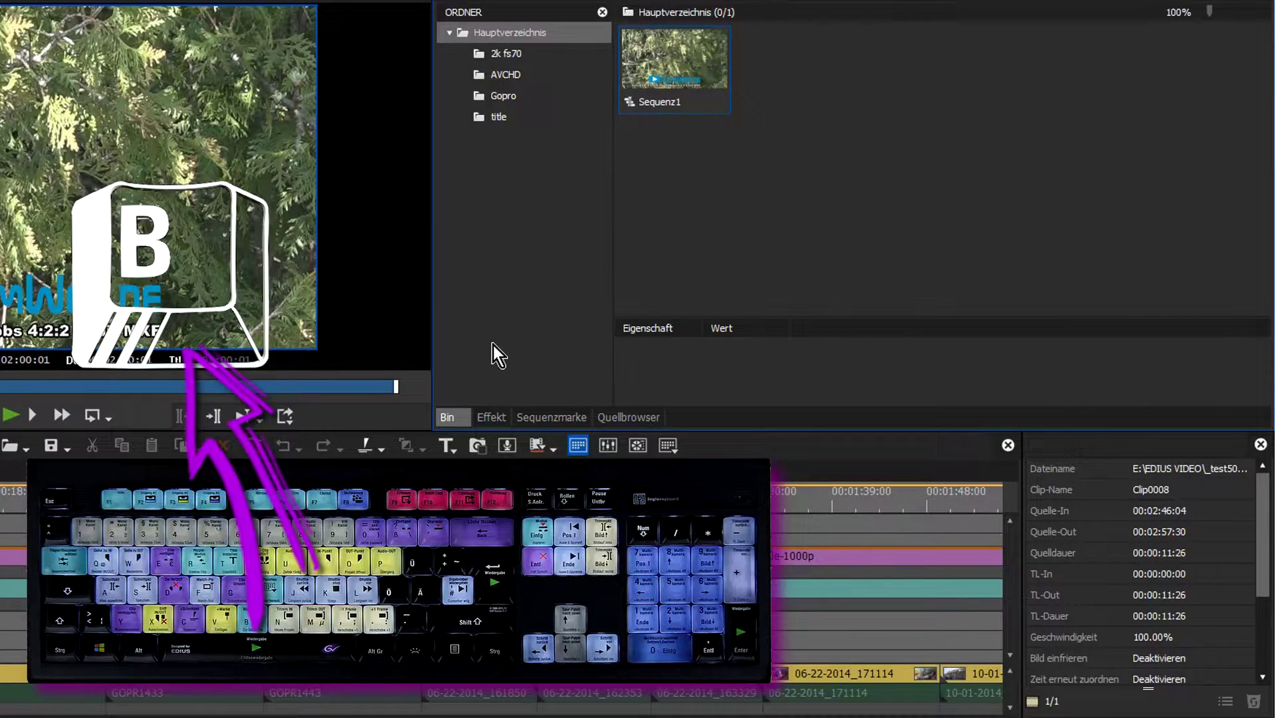
{"action": "key", "text": "b"}
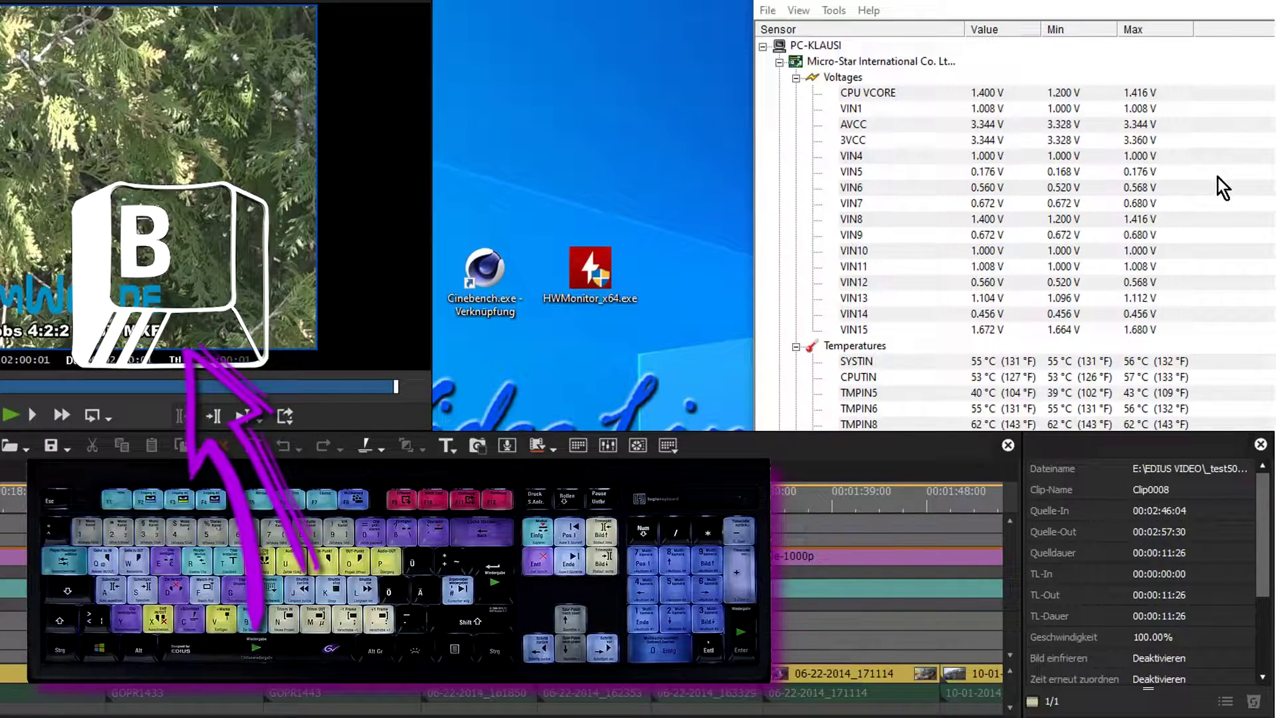
- Examine the temperatures, core utilisation and core clocks of the processor in HWMonitor
{"action": "left_click", "coordinate": [1209, 222]}
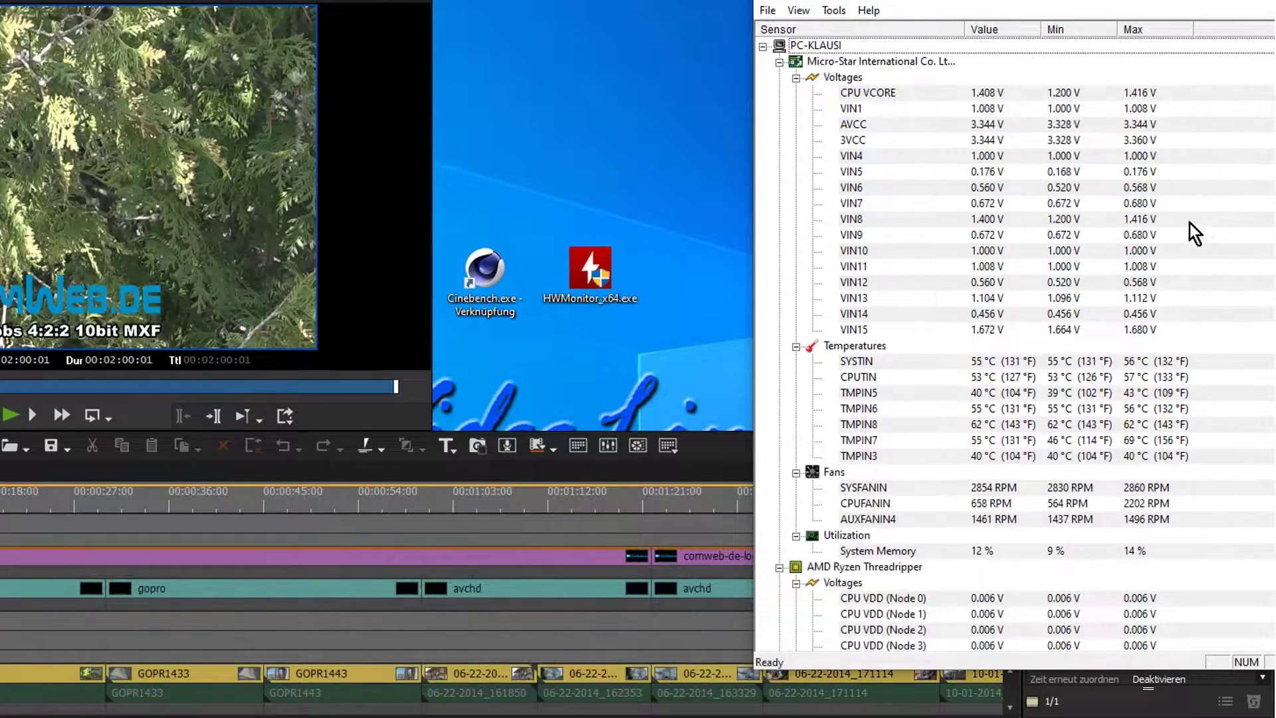
{"action": "scroll", "coordinate": [1198, 226], "scroll_direction": "down", "scroll_amount": 1}
{"action": "scroll", "coordinate": [1189, 222], "scroll_direction": "down", "scroll_amount": 6}
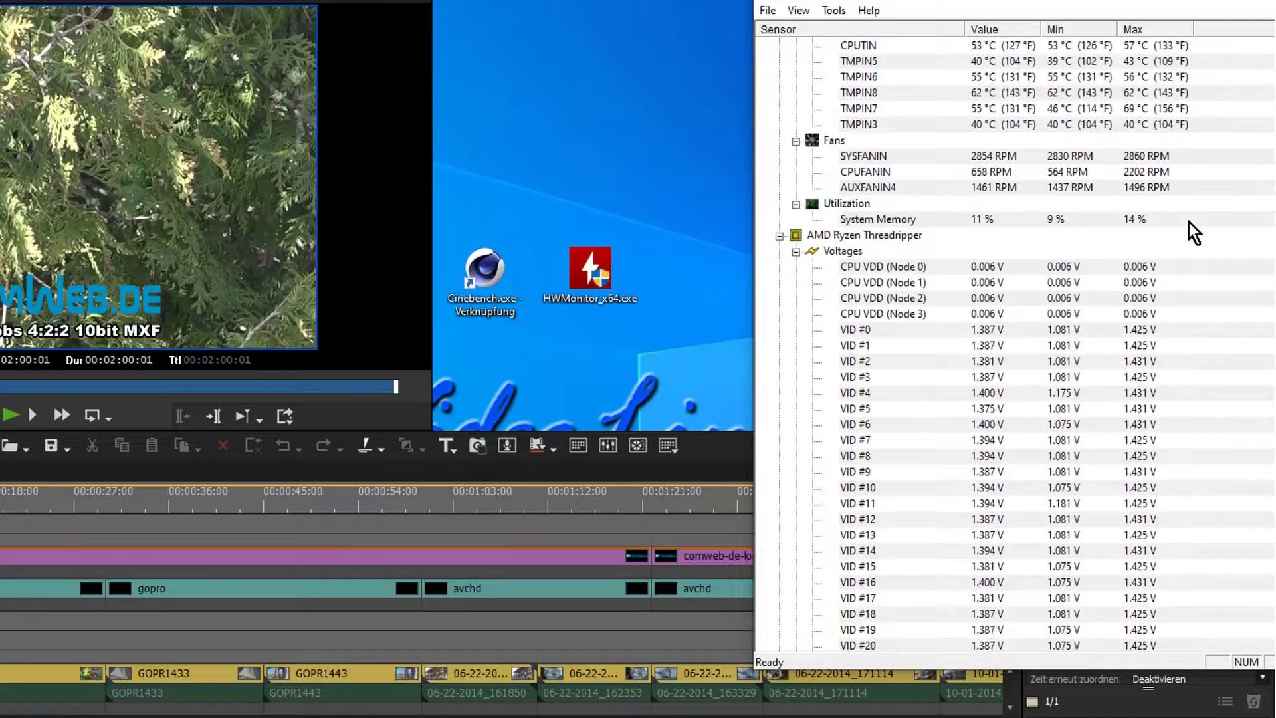
{"action": "scroll", "coordinate": [1189, 222], "scroll_direction": "up", "scroll_amount": 2}
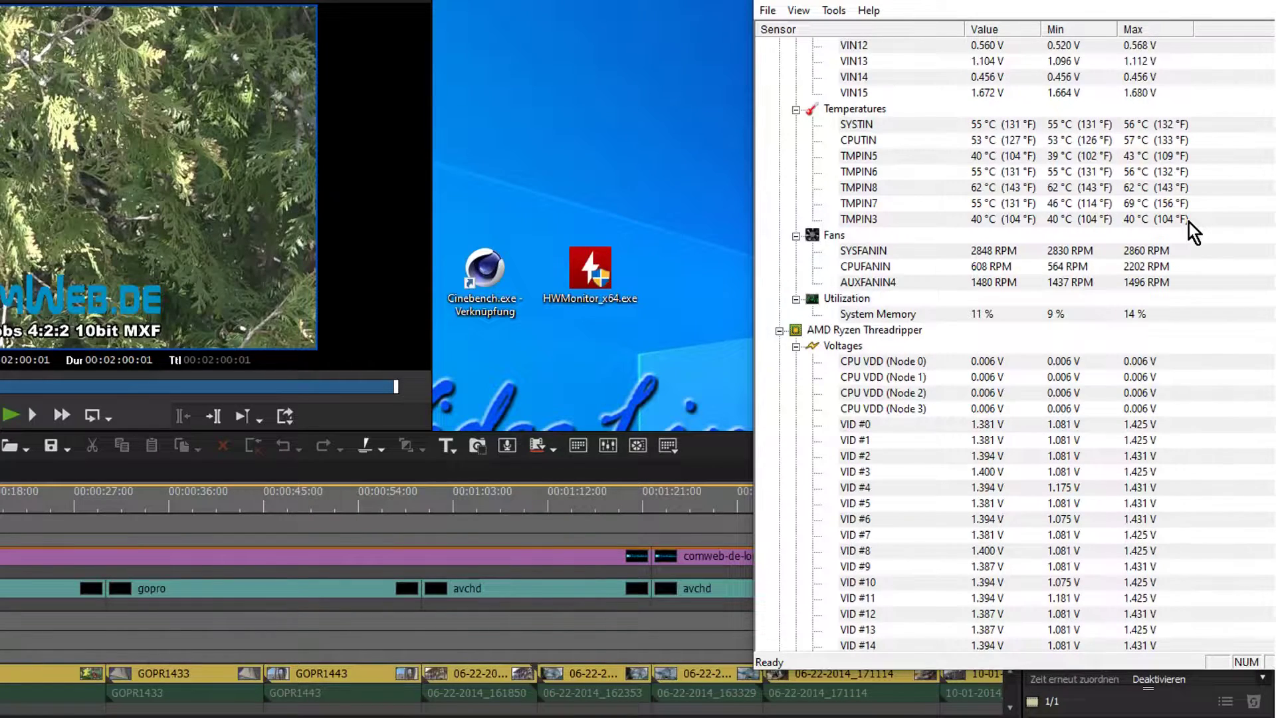
{"action": "scroll", "coordinate": [1194, 276], "scroll_direction": "down", "scroll_amount": 3}
{"action": "scroll", "coordinate": [1195, 277], "scroll_direction": "down", "scroll_amount": 20}
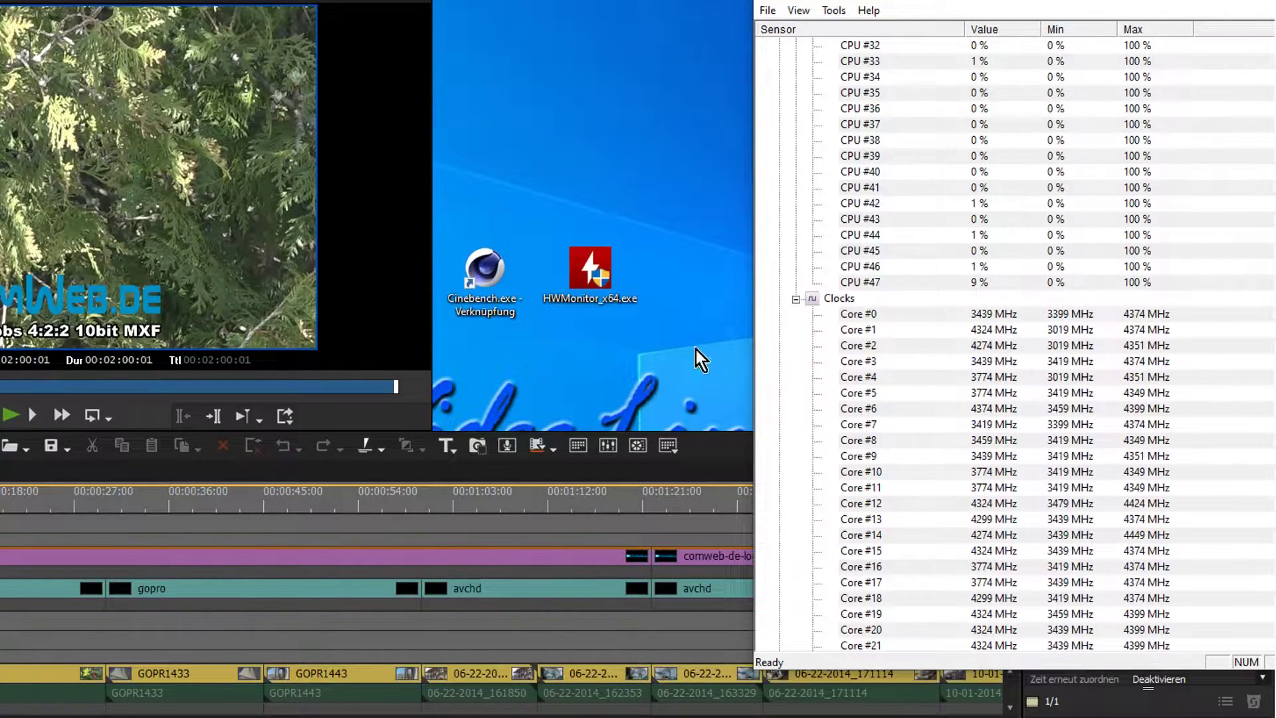
- Return to the EDIUS timeline and start a file export of the sequence with the H.264/AVC exporter
{"action": "left_click", "coordinate": [156, 520]}
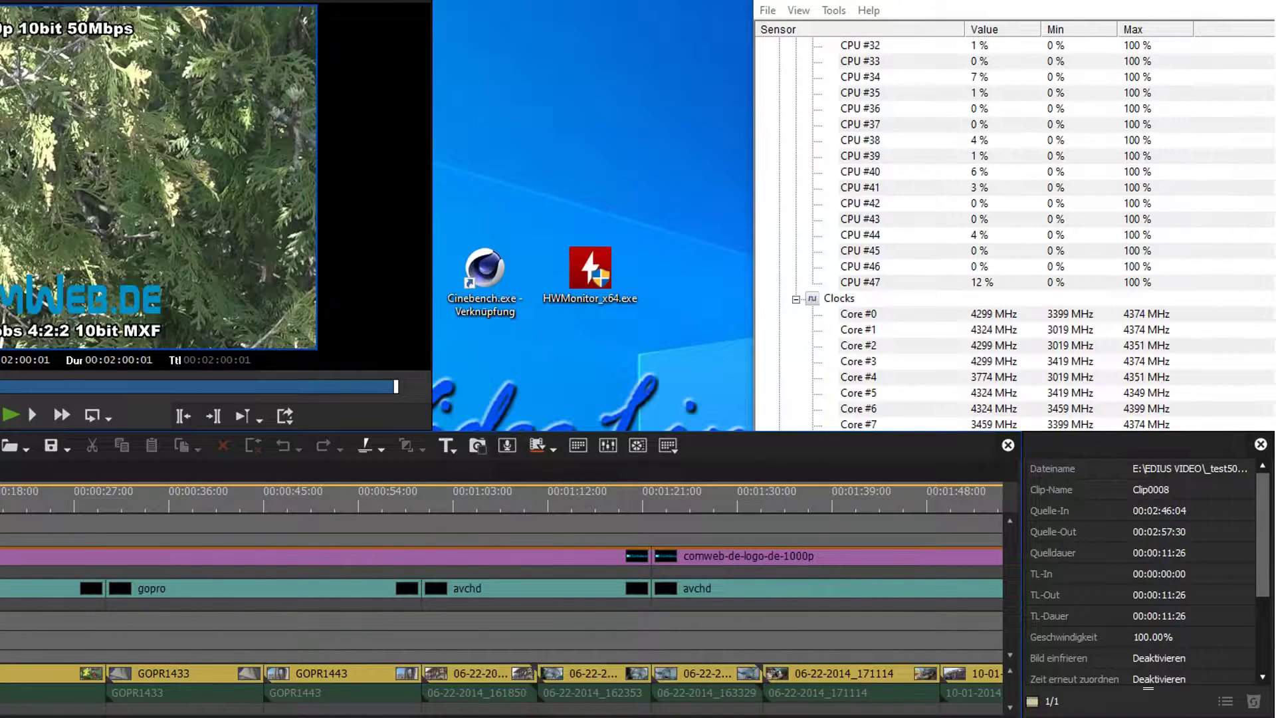
{"action": "left_click", "coordinate": [287, 416]}
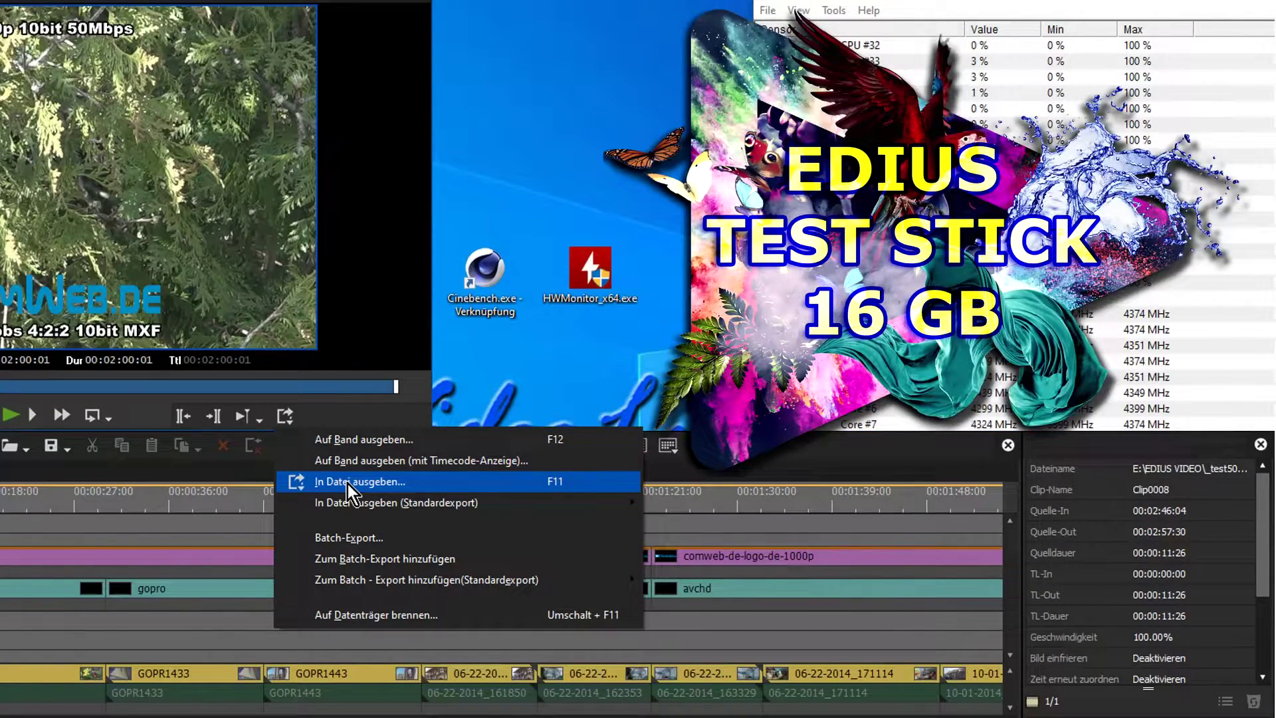
{"action": "left_click", "coordinate": [349, 484]}
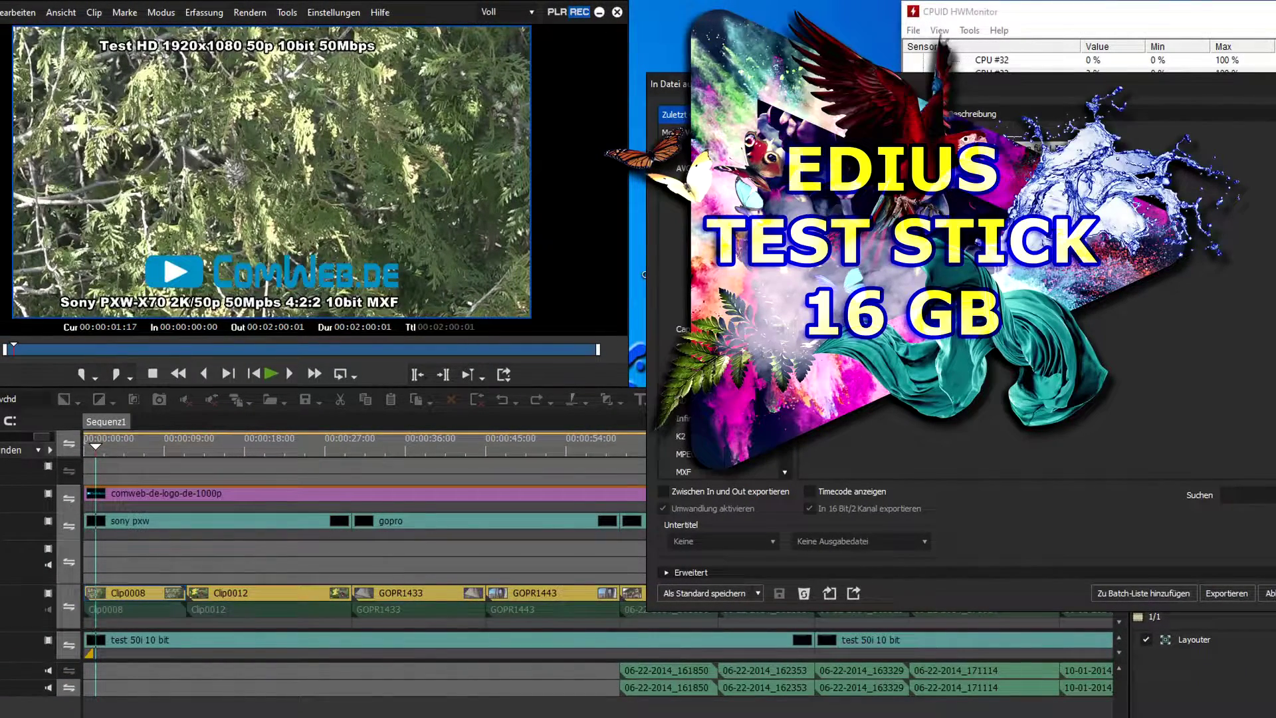
{"action": "left_click", "coordinate": [1231, 593]}
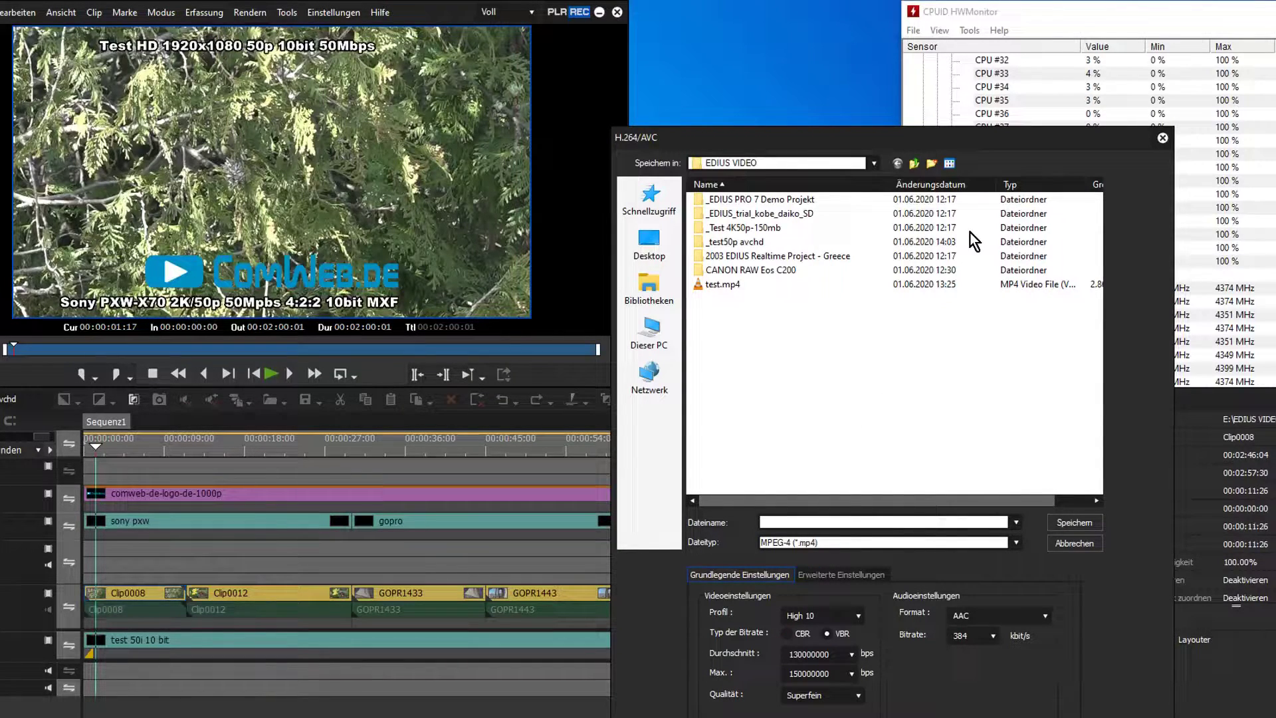
- Set the H.264/AVC export to the High profile with CBR bitrate type and a 50M average bitrate
{"action": "left_click", "coordinate": [861, 622]}
{"action": "left_click", "coordinate": [827, 640]}
{"action": "left_click", "coordinate": [787, 635]}
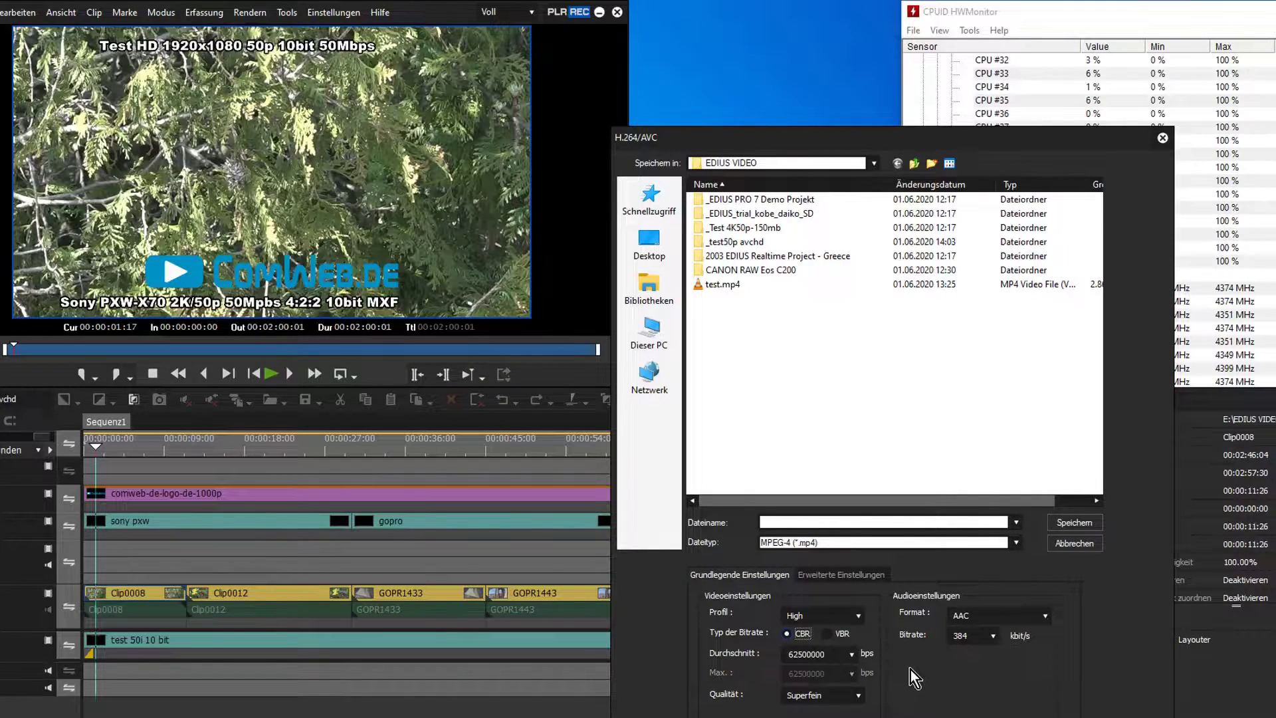
{"action": "left_click", "coordinate": [856, 656]}
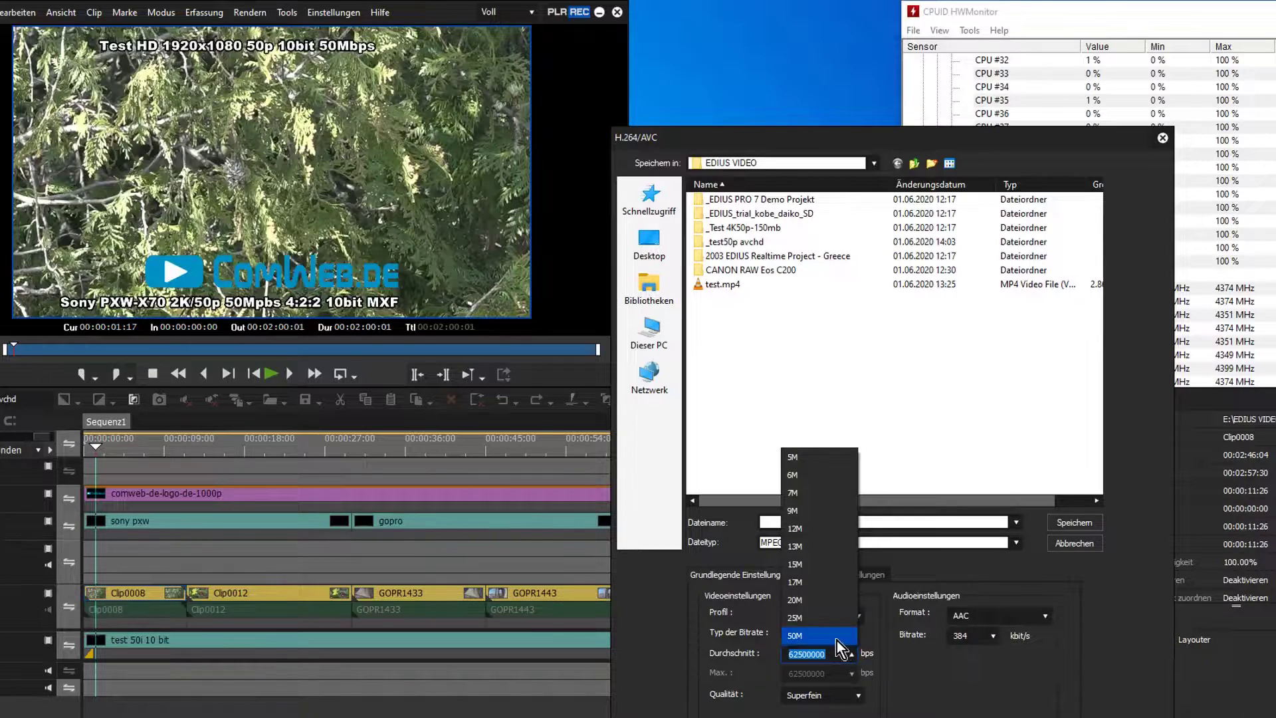
{"action": "left_click", "coordinate": [836, 640]}
{"action": "left_click_drag", "start_coordinate": [927, 142], "coordinate": [911, 42]}
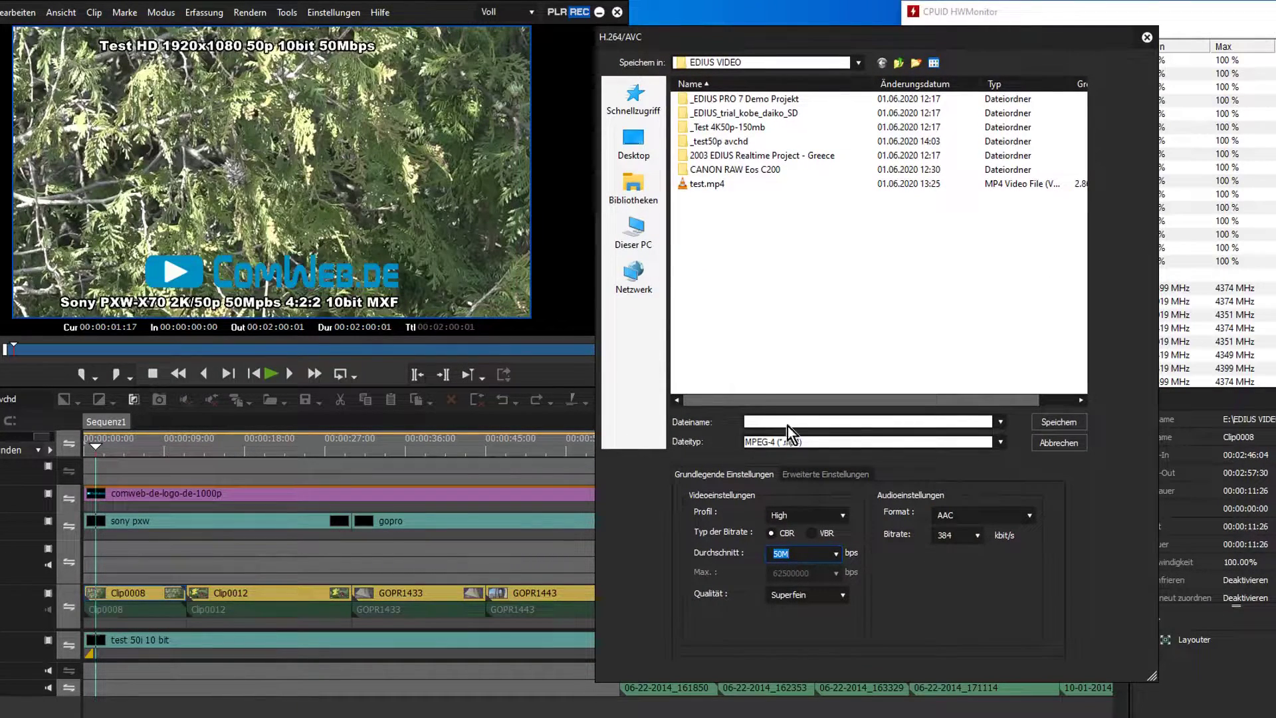
- Export the video as test.mp4 in the EDIUS VIDEO folder, replacing the existing file
{"action": "left_click", "coordinate": [691, 184]}
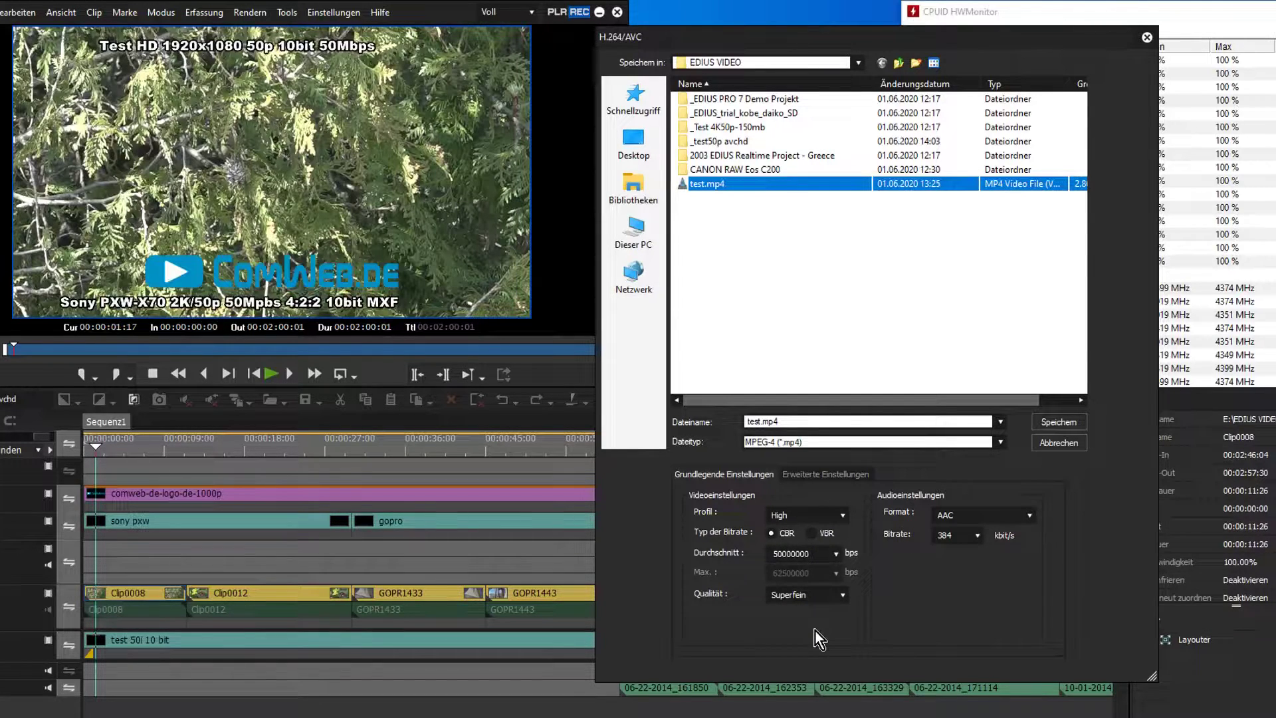
{"action": "left_click", "coordinate": [1059, 424]}
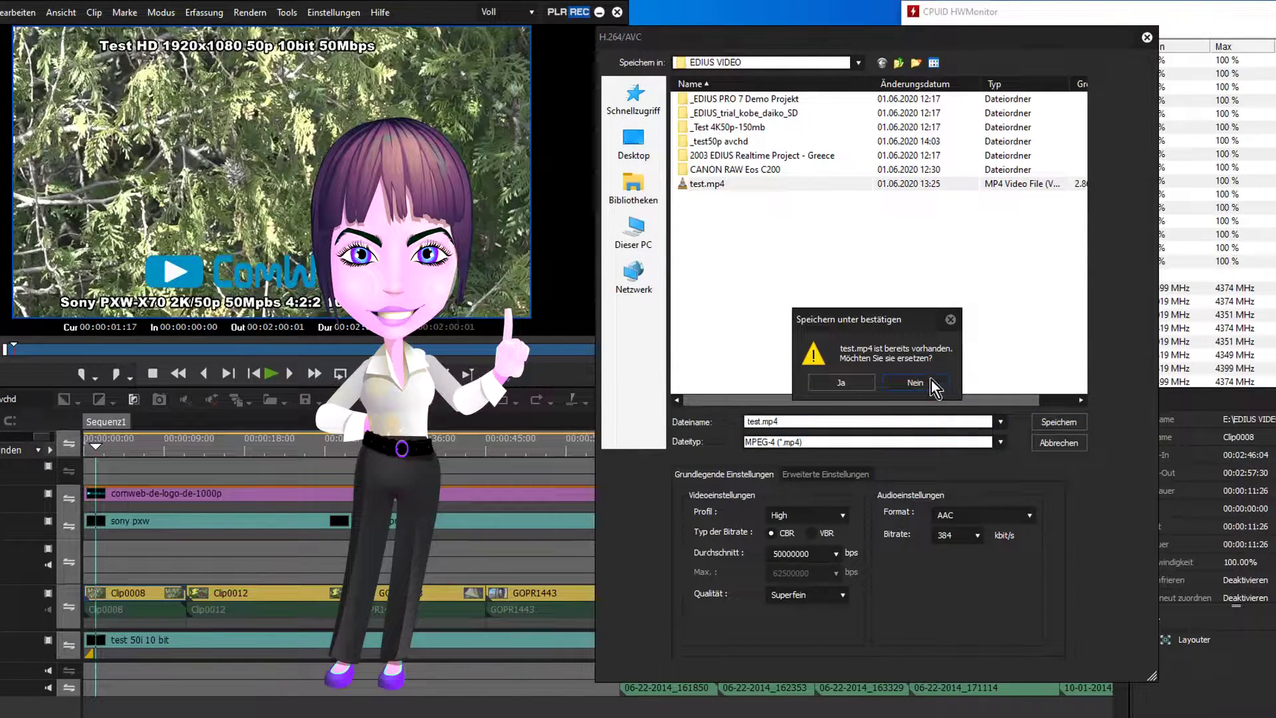
{"action": "left_click", "coordinate": [863, 386]}
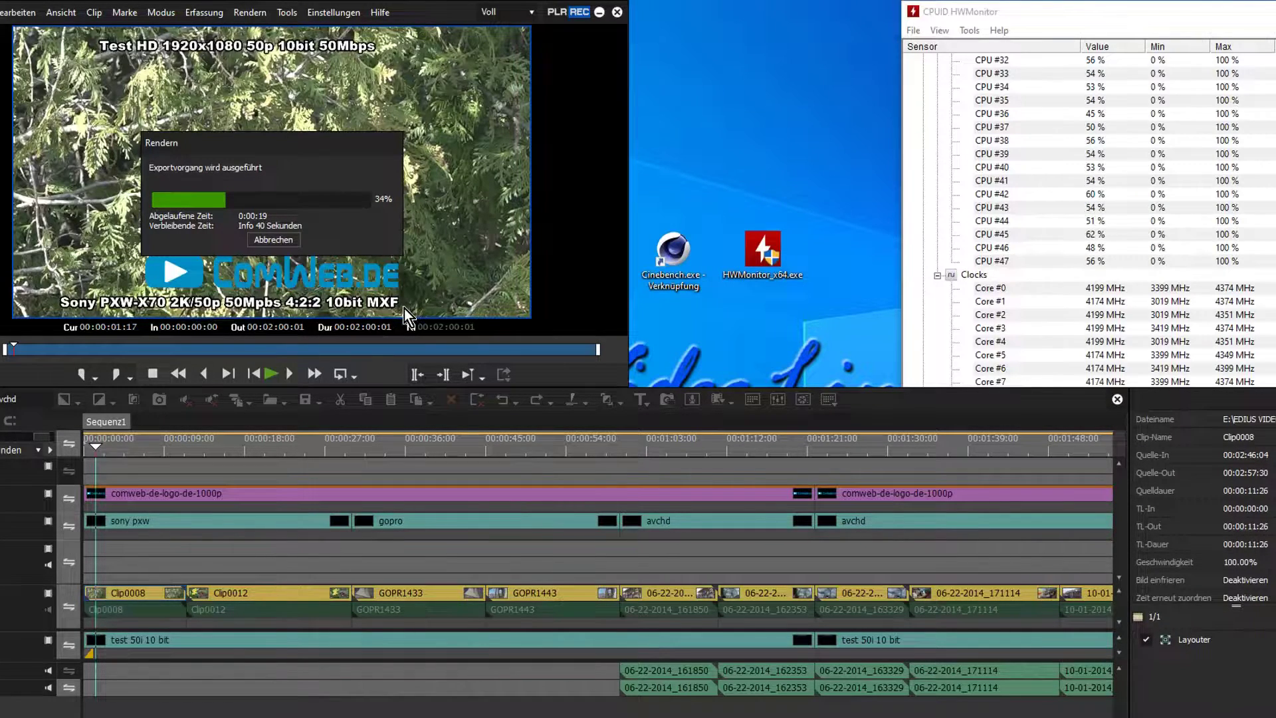
- Examine the CPU load and clocks in HWMonitor and Task Manager while the export renders
{"action": "left_click", "coordinate": [1235, 333]}
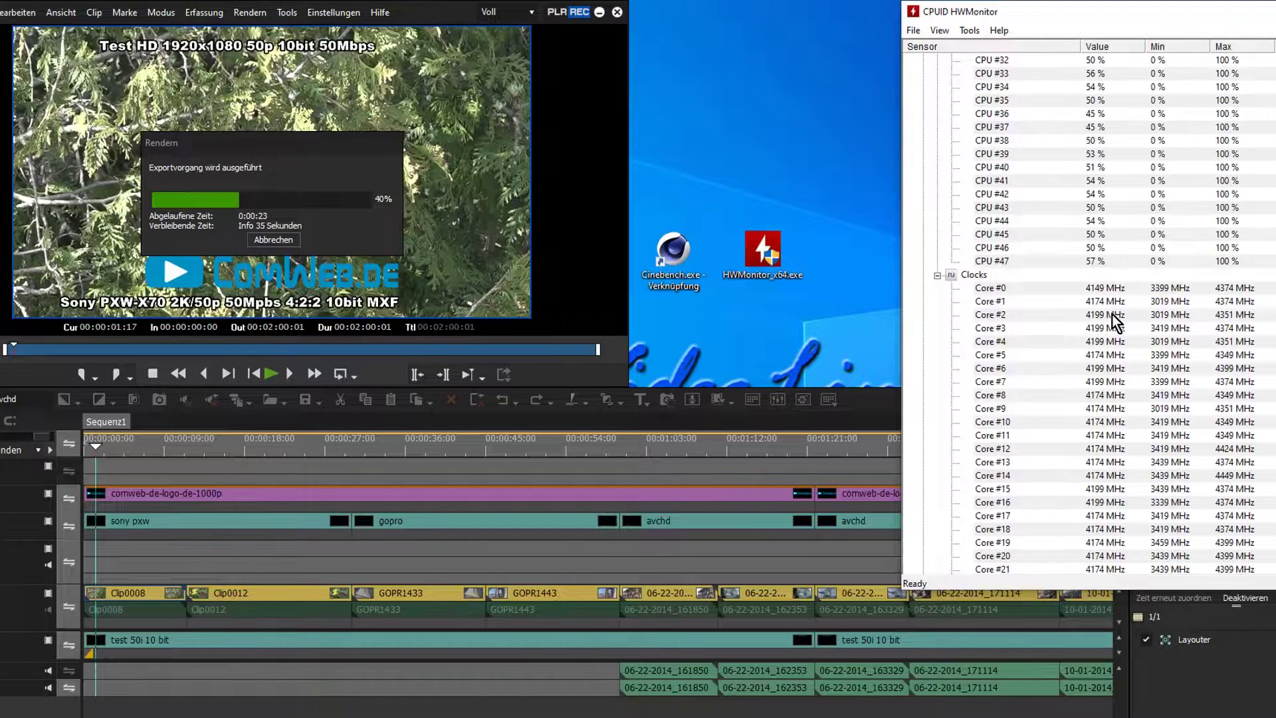
{"action": "scroll", "coordinate": [1106, 281], "scroll_direction": "up", "scroll_amount": 6}
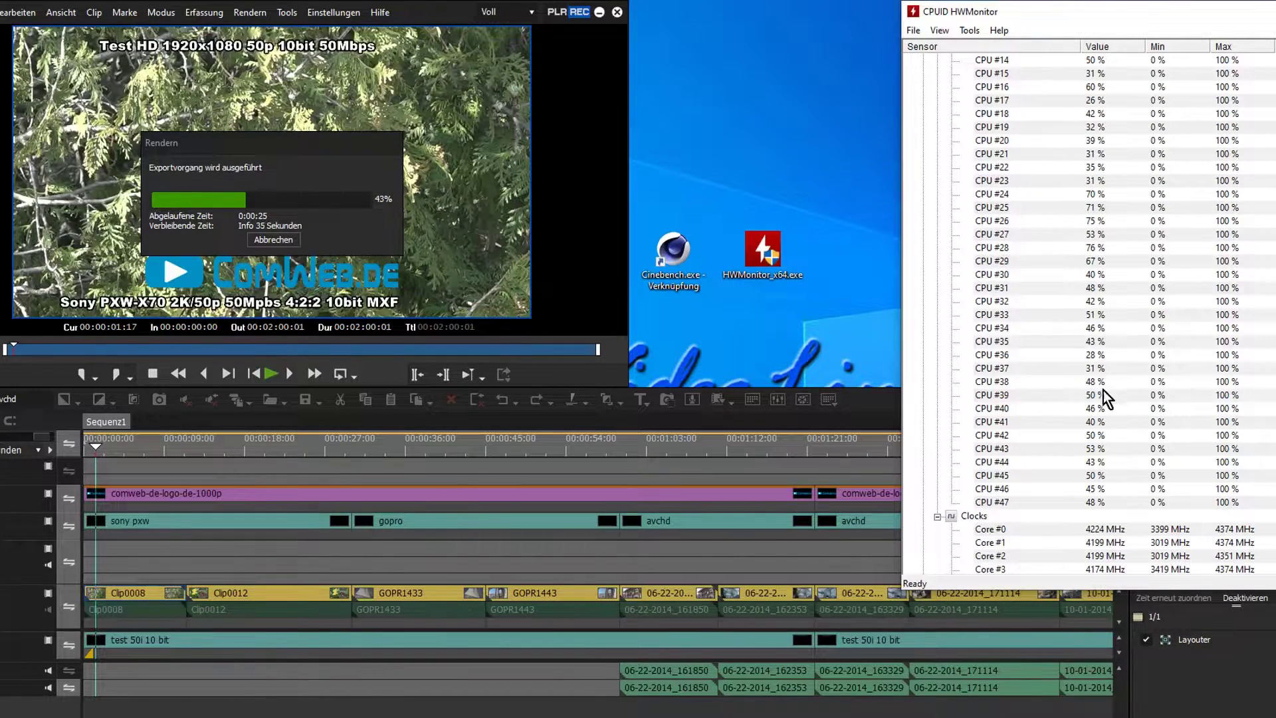
{"action": "key", "text": "ctrl+shift+Escape"}
{"action": "left_click_drag", "start_coordinate": [864, 54], "coordinate": [1132, 23]}
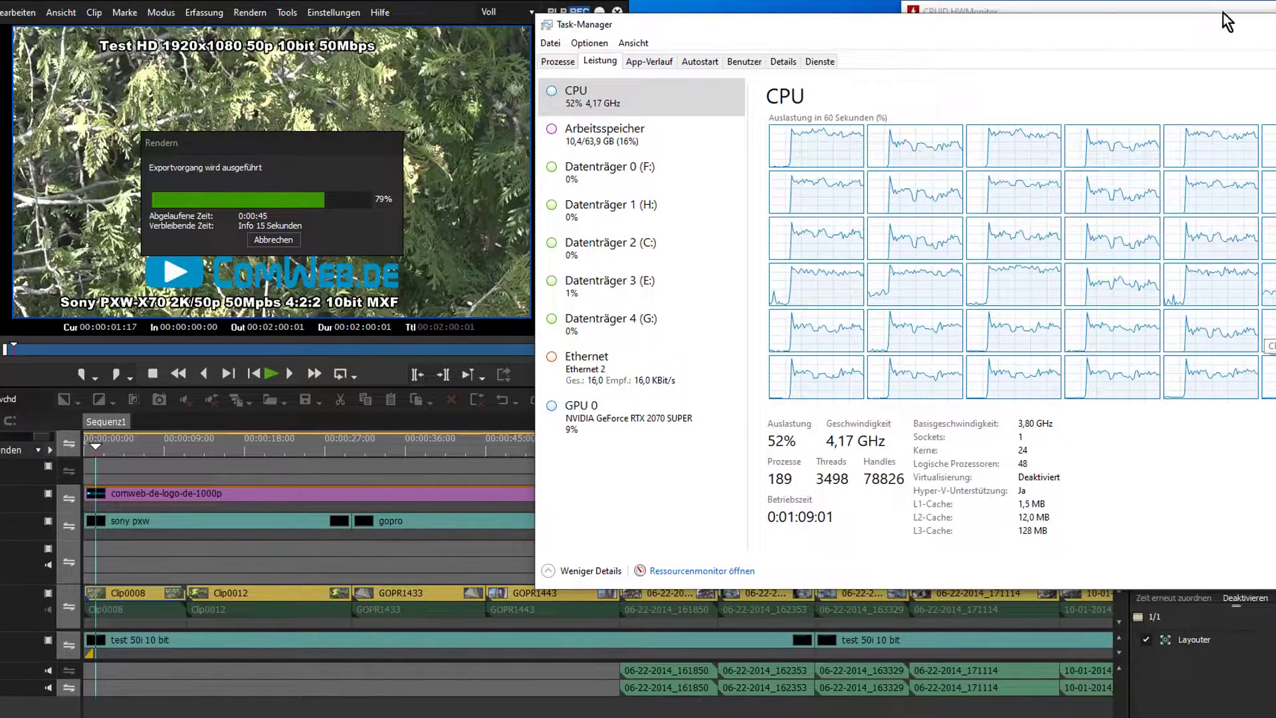
{"action": "left_click_drag", "start_coordinate": [1243, 31], "coordinate": [1037, 38]}
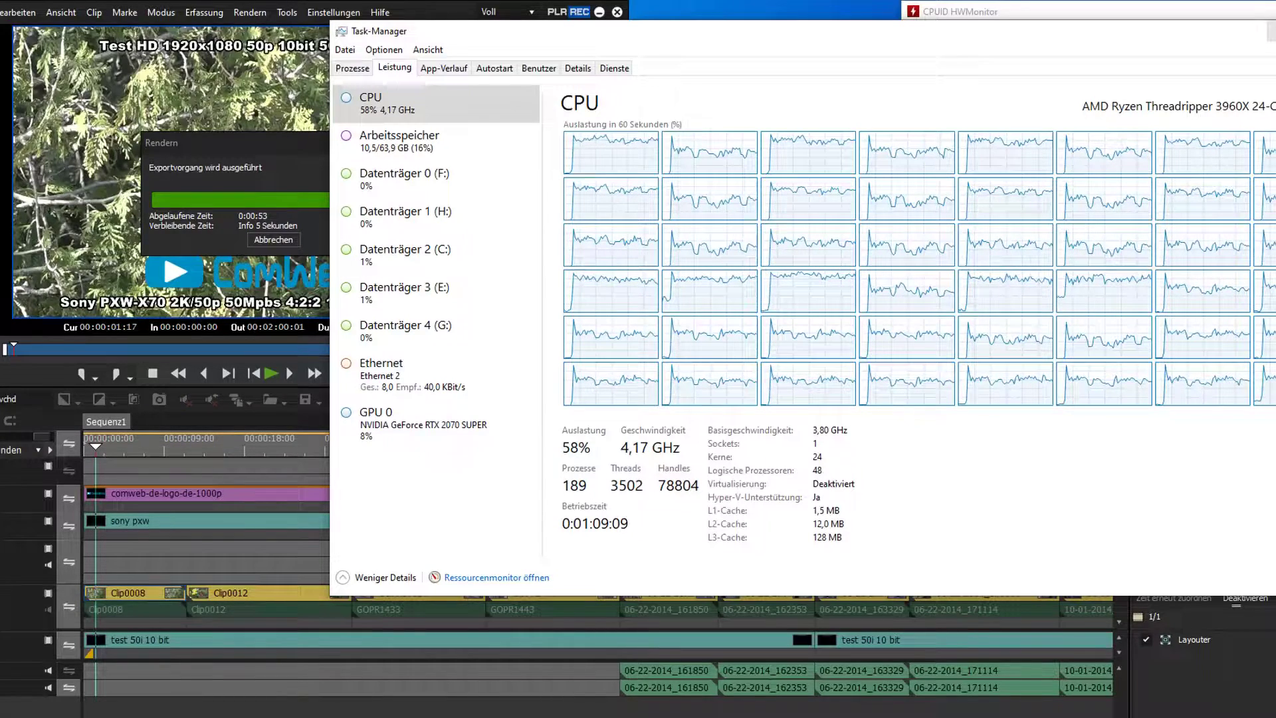
{"action": "key", "text": "alt+F4"}
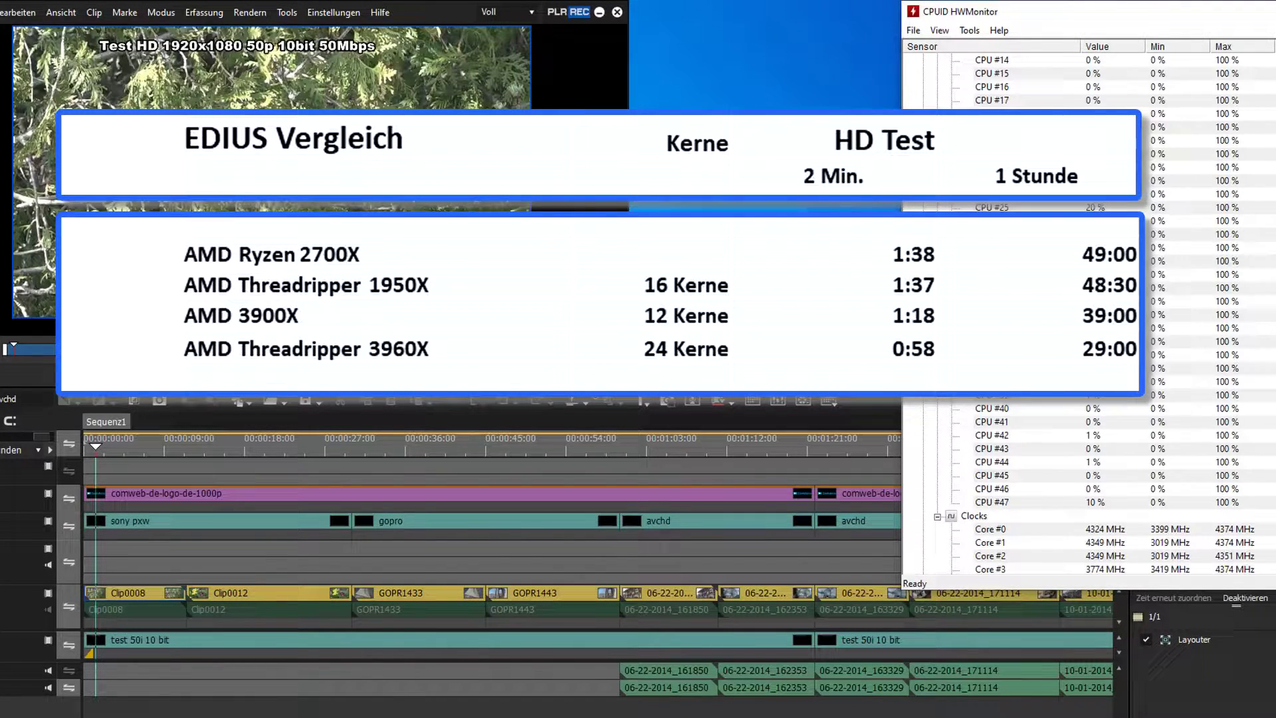
- Open the recent Test 4k project without saving the current one and move the playhead to about 00:00:22
{"action": "key", "text": "alt+Tab"}
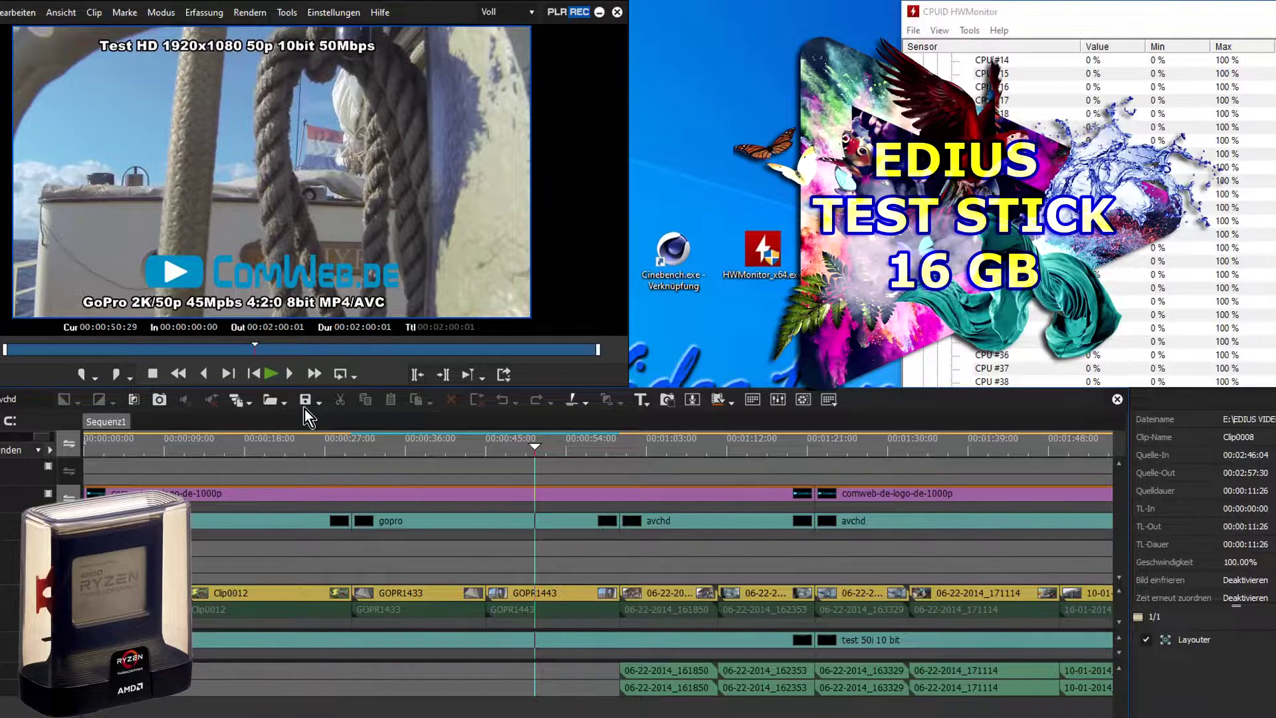
{"action": "left_click", "coordinate": [284, 401]}
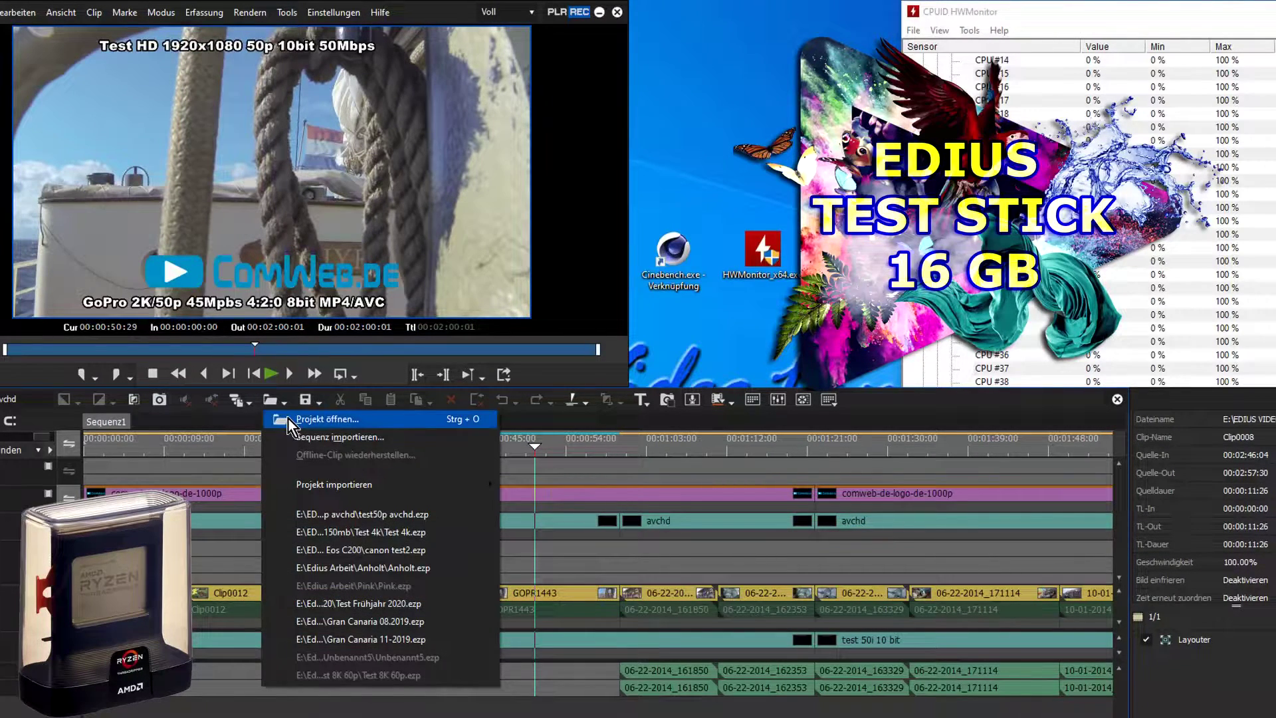
{"action": "left_click", "coordinate": [334, 535]}
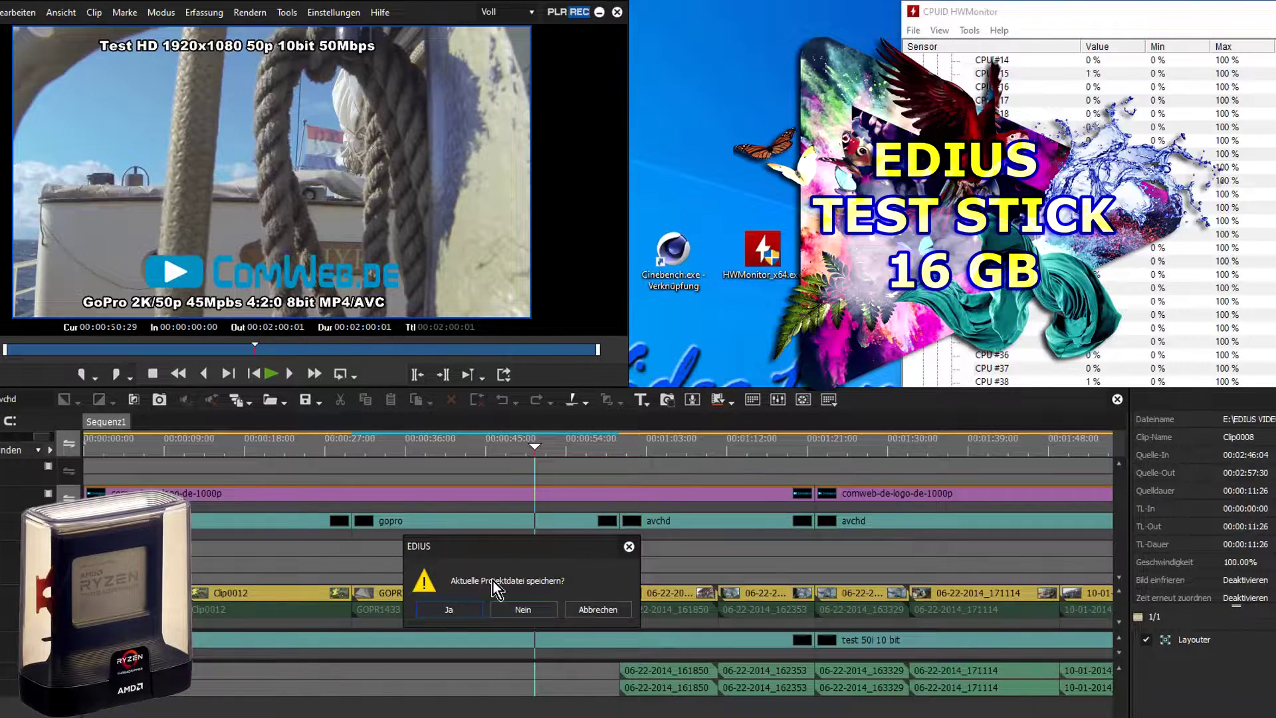
{"action": "left_click", "coordinate": [522, 610]}
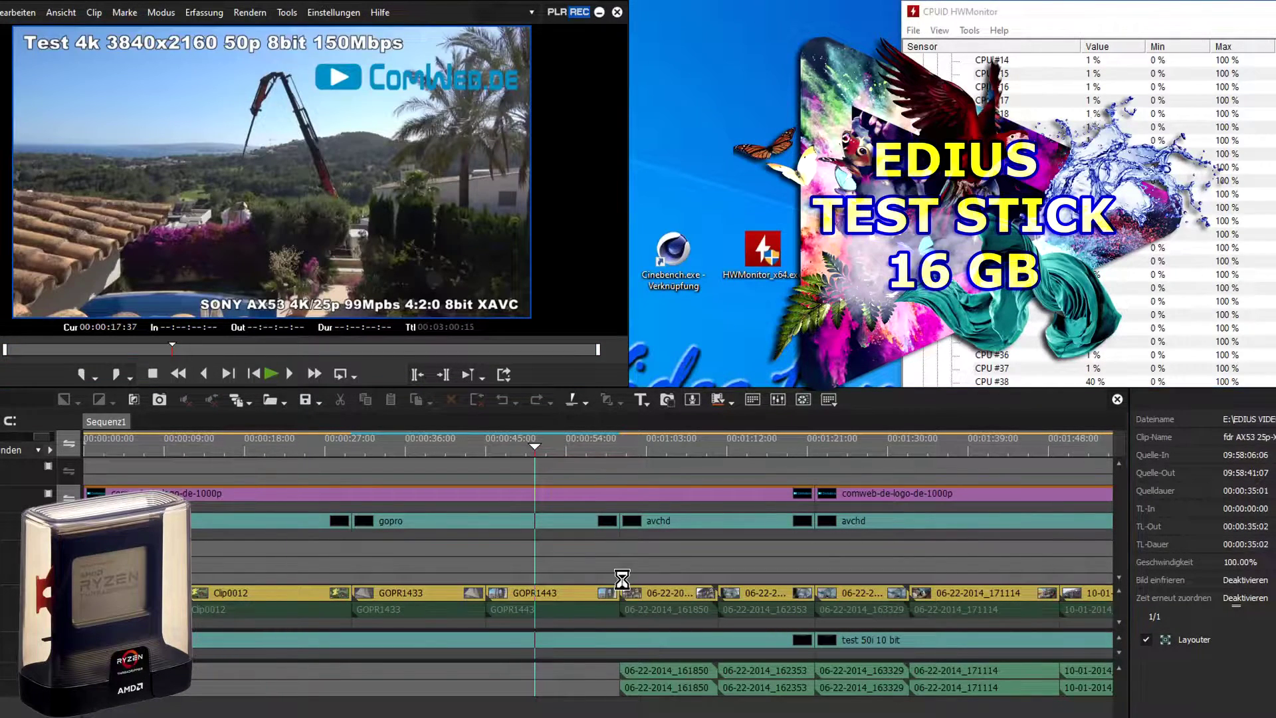
{"action": "left_click_drag", "start_coordinate": [218, 447], "coordinate": [213, 476]}
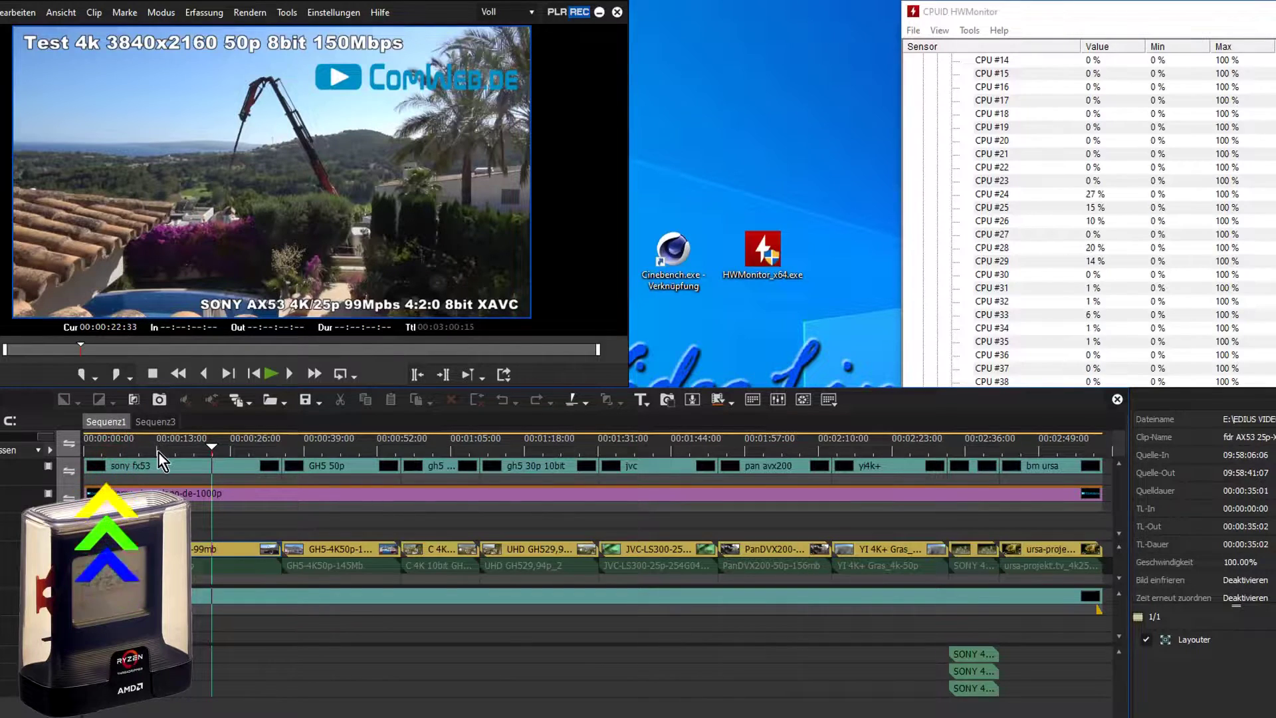
- Check the available preview quality settings and play the 4K timeline at full quality from the Sony AX53 clip
{"action": "left_click_drag", "start_coordinate": [140, 453], "coordinate": [197, 564]}
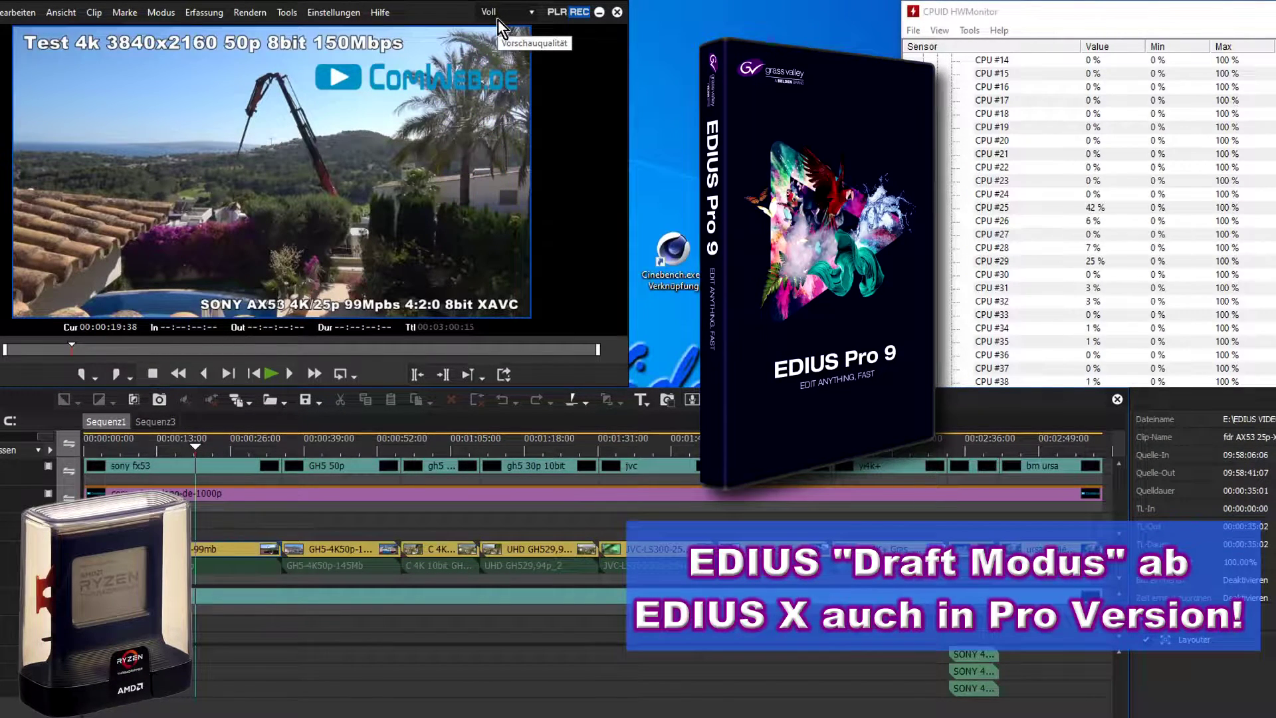
{"action": "left_click", "coordinate": [510, 17]}
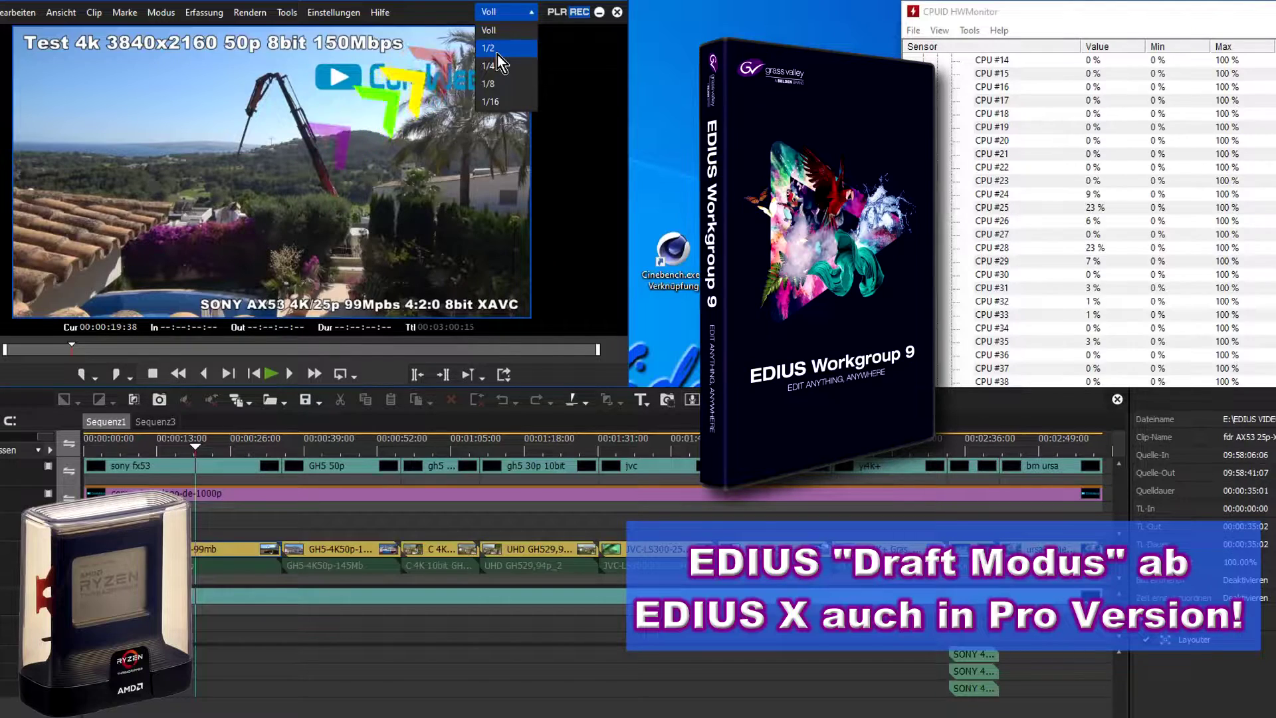
{"action": "left_click", "coordinate": [224, 452]}
{"action": "key", "text": "space"}
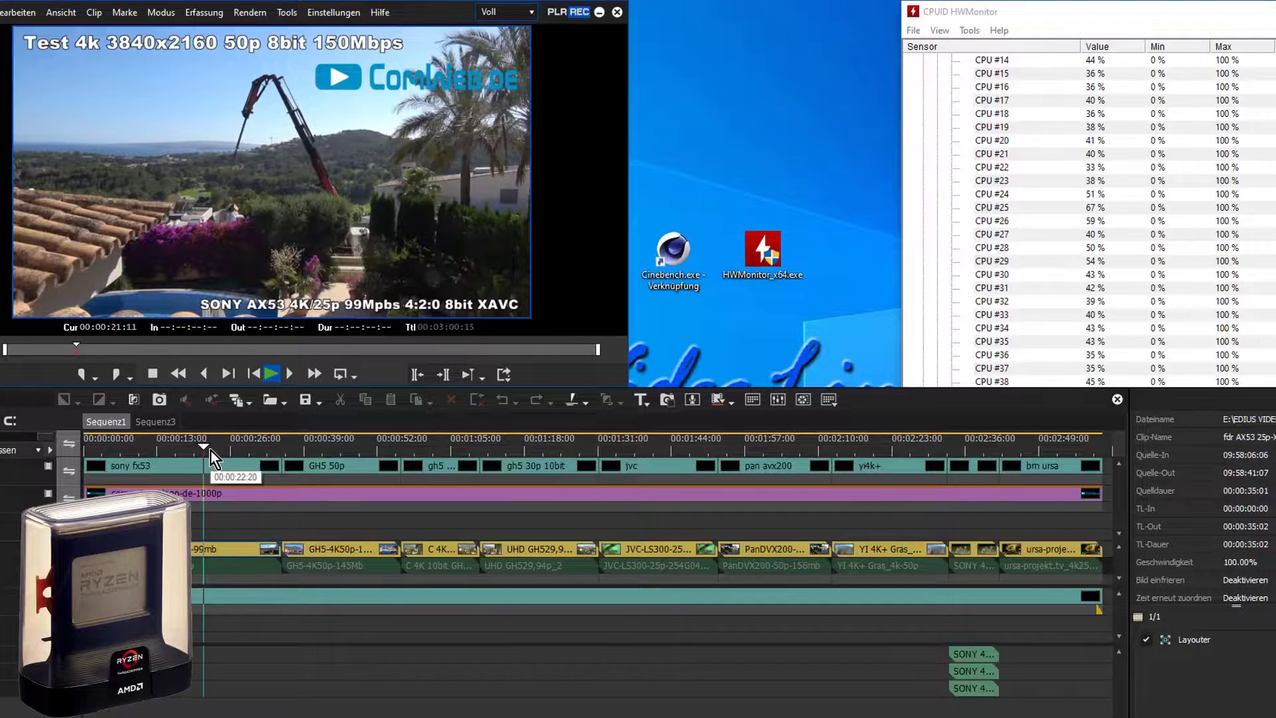
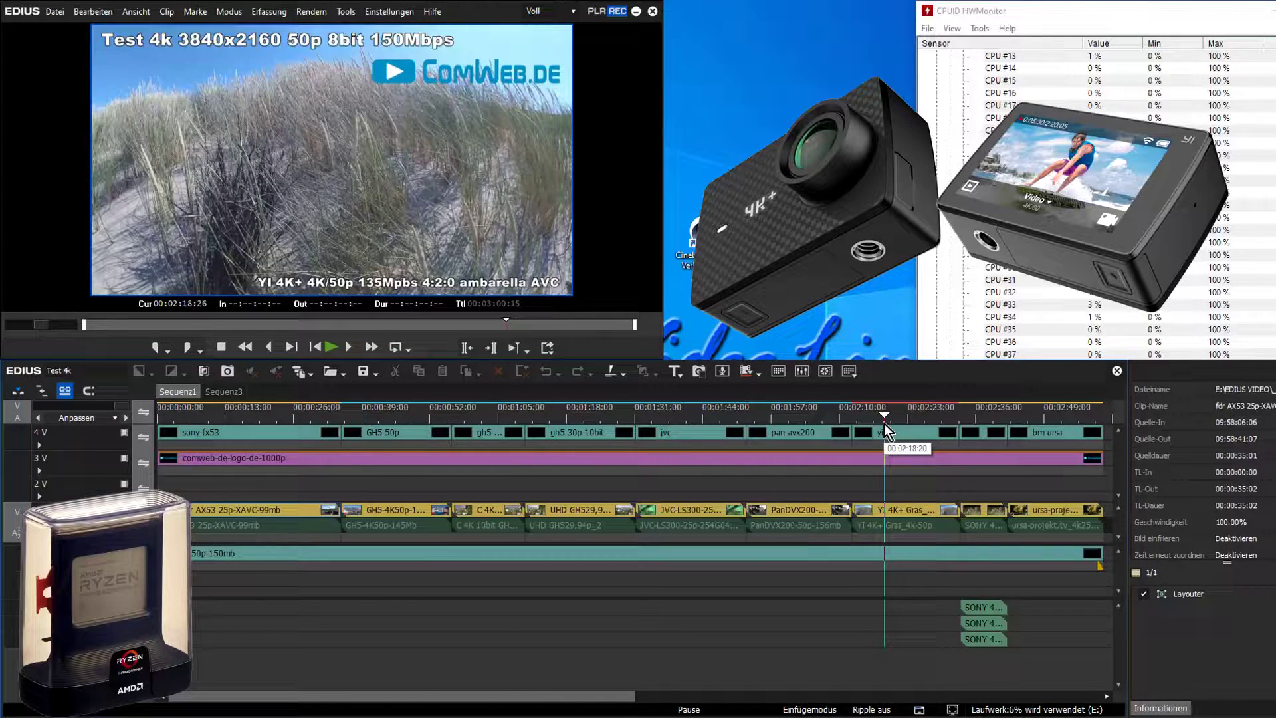
- Scrub through Sequenz1 to examine the YI 4K+, GH5 10-bit, Sony AX53 and Sony FS7 clips, ending at about 00:02:36
{"action": "left_click", "coordinate": [924, 420]}
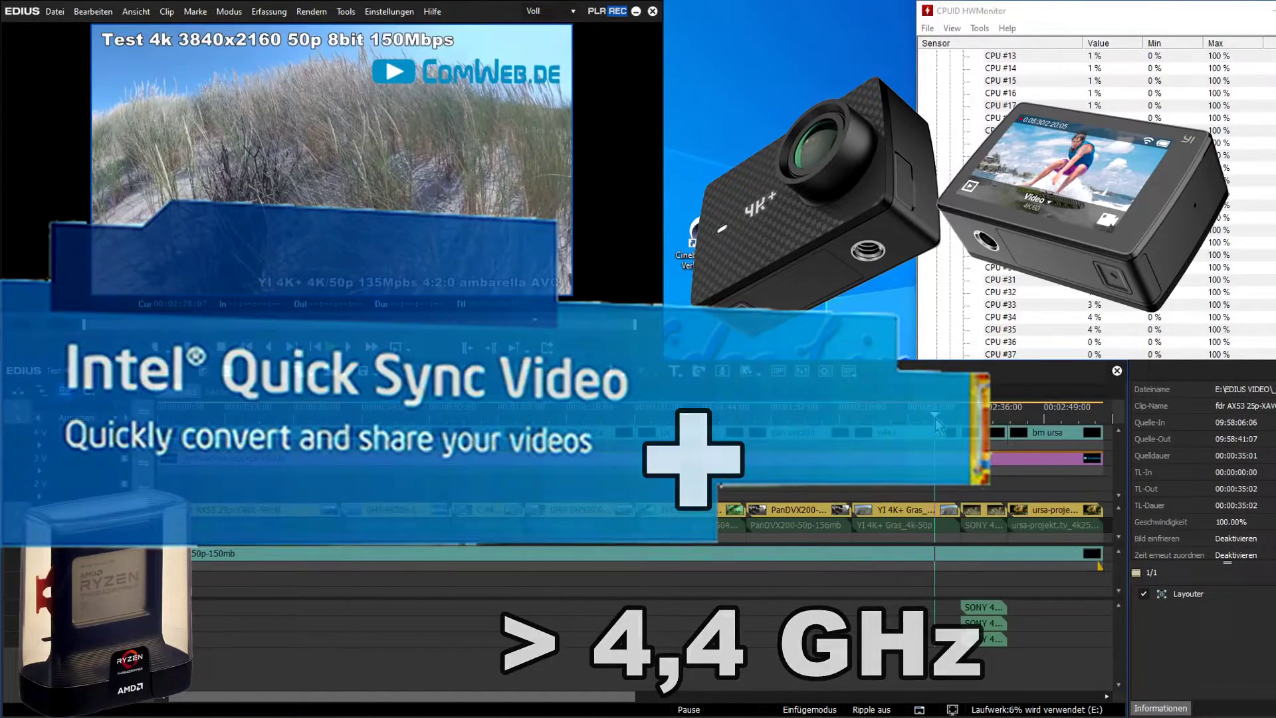
{"action": "left_click", "coordinate": [892, 414]}
{"action": "left_click_drag", "start_coordinate": [891, 415], "coordinate": [615, 457]}
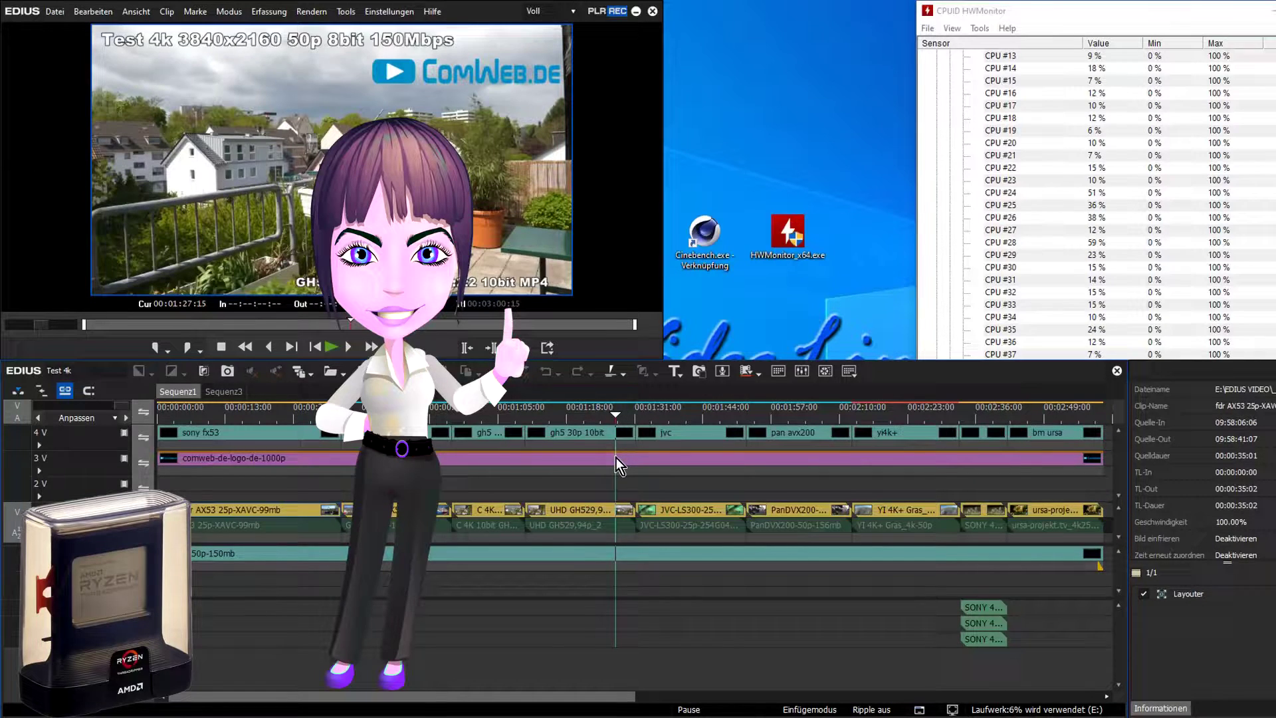
{"action": "left_click_drag", "start_coordinate": [616, 458], "coordinate": [569, 464]}
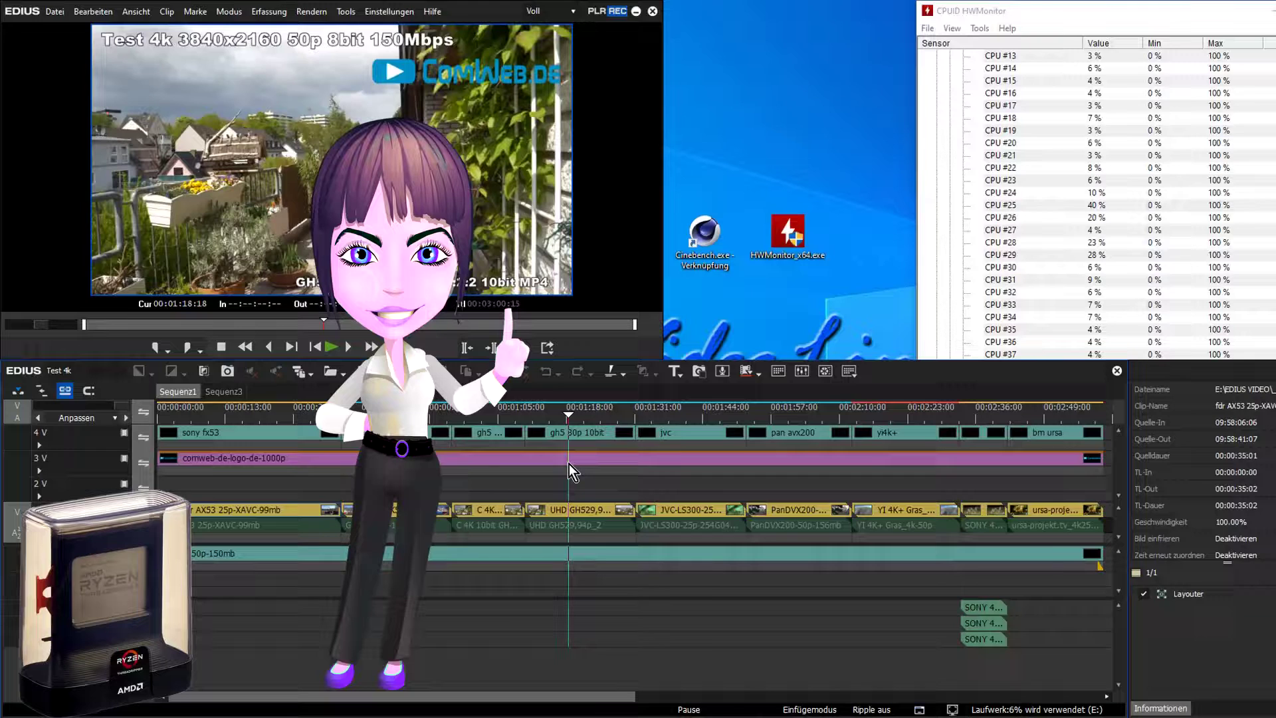
{"action": "left_click_drag", "start_coordinate": [569, 464], "coordinate": [506, 491]}
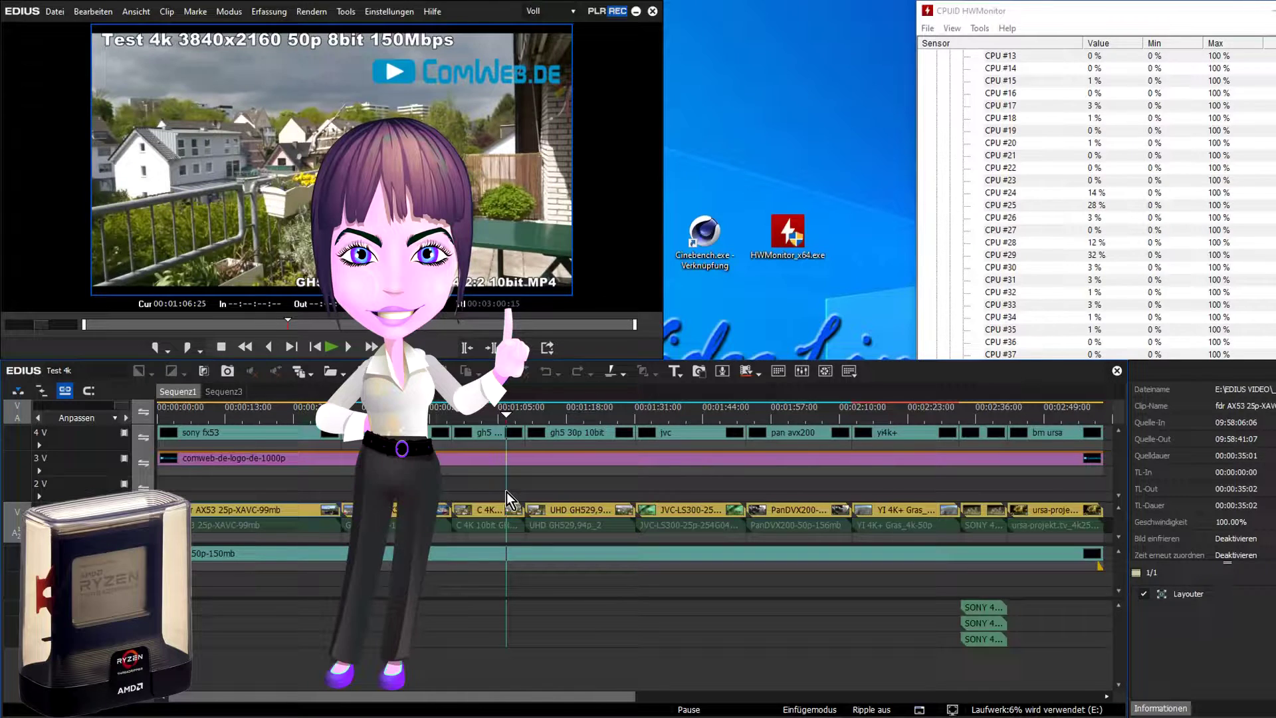
{"action": "left_click_drag", "start_coordinate": [508, 492], "coordinate": [249, 501]}
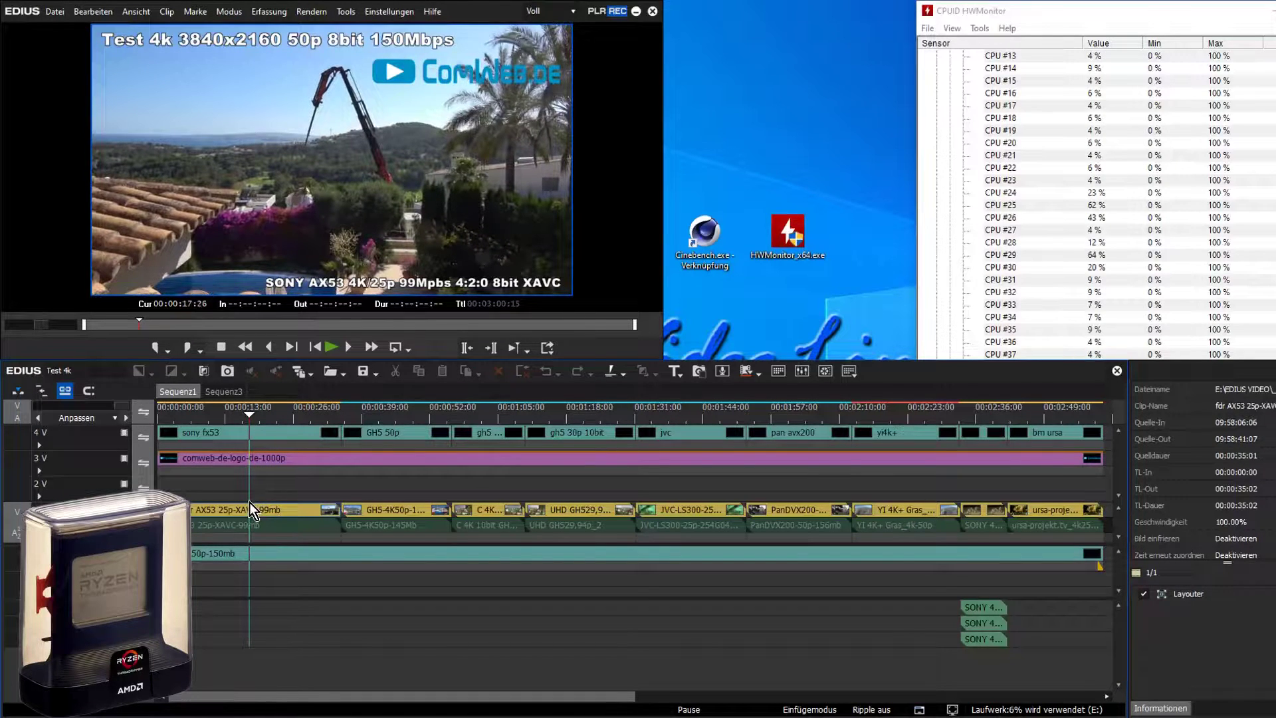
{"action": "left_click_drag", "start_coordinate": [250, 499], "coordinate": [565, 529]}
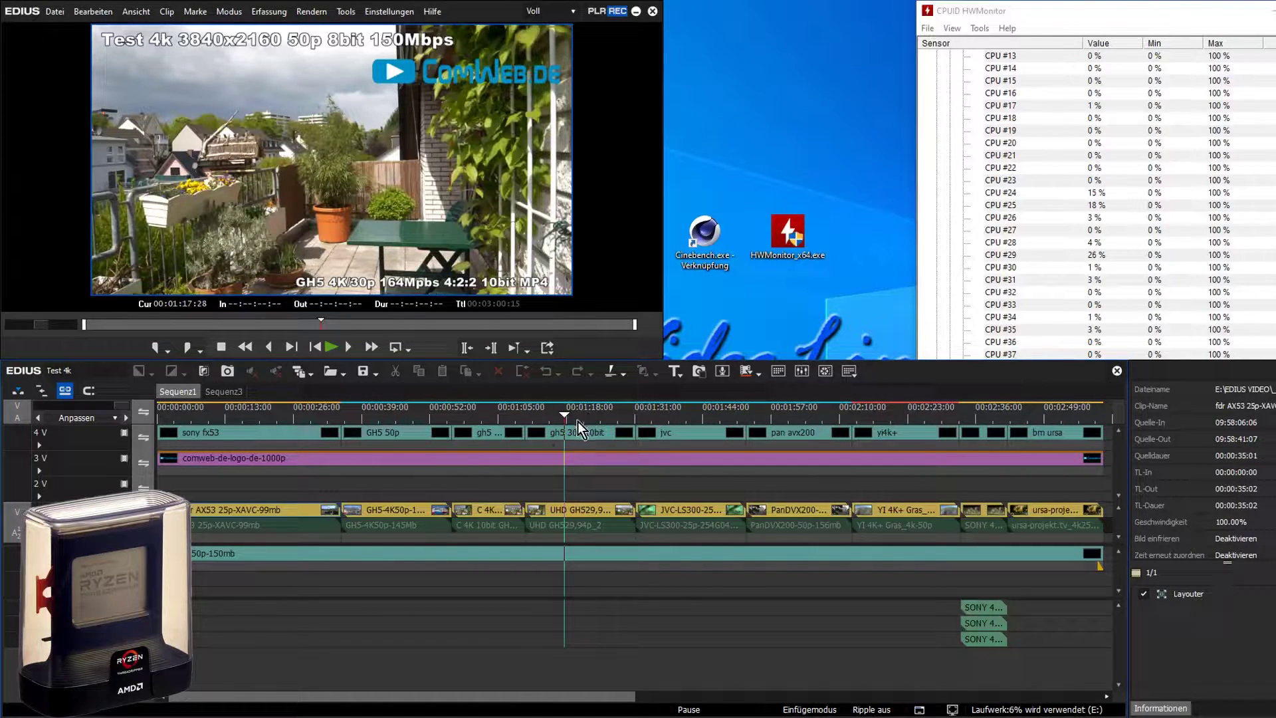
{"action": "left_click_drag", "start_coordinate": [565, 414], "coordinate": [603, 450]}
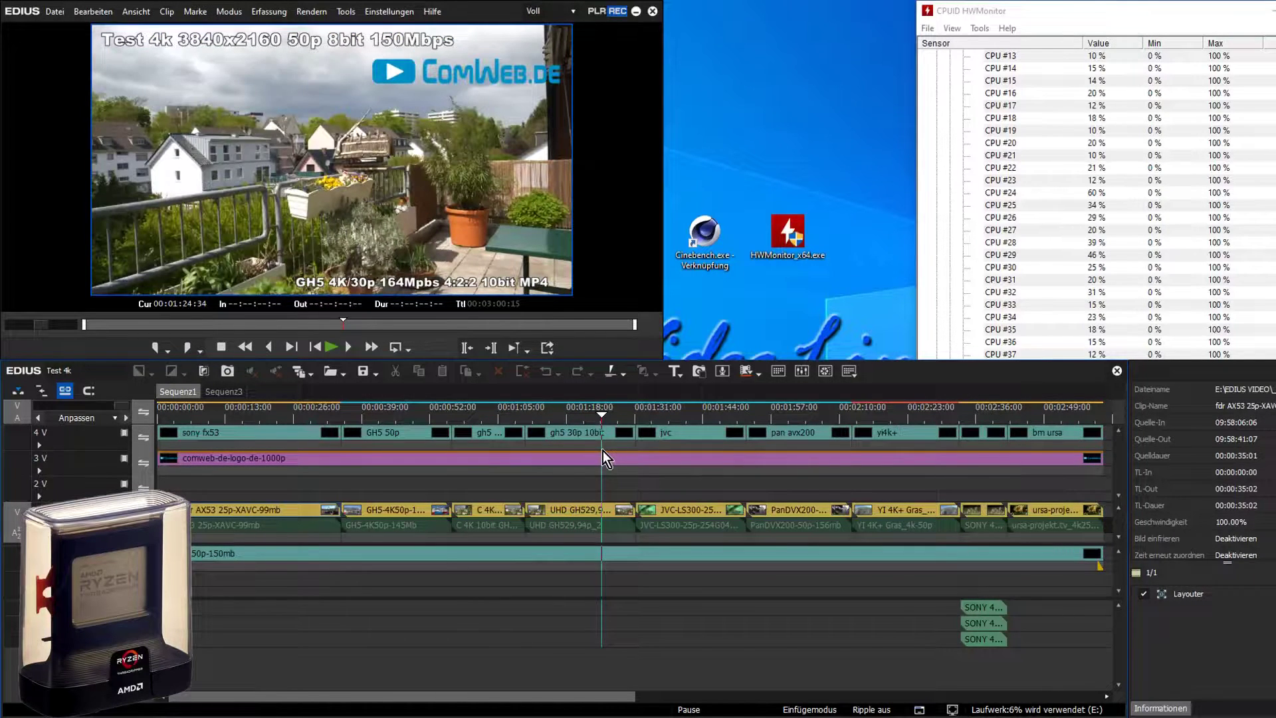
{"action": "left_click", "coordinate": [1080, 414]}
{"action": "left_click_drag", "start_coordinate": [1080, 414], "coordinate": [981, 436]}
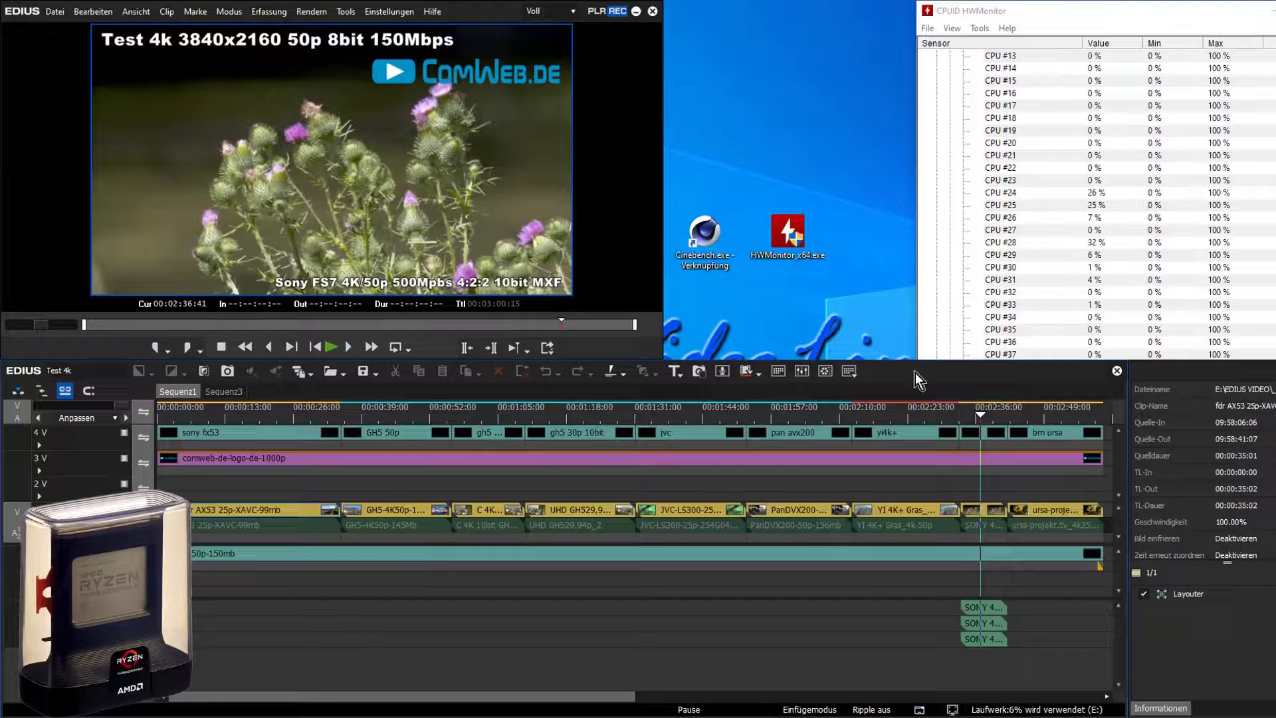
- Switch to Sequenz3 and scrub through its GH5 clip section, leaving the playhead at about 00:00:37
{"action": "left_click", "coordinate": [215, 393]}
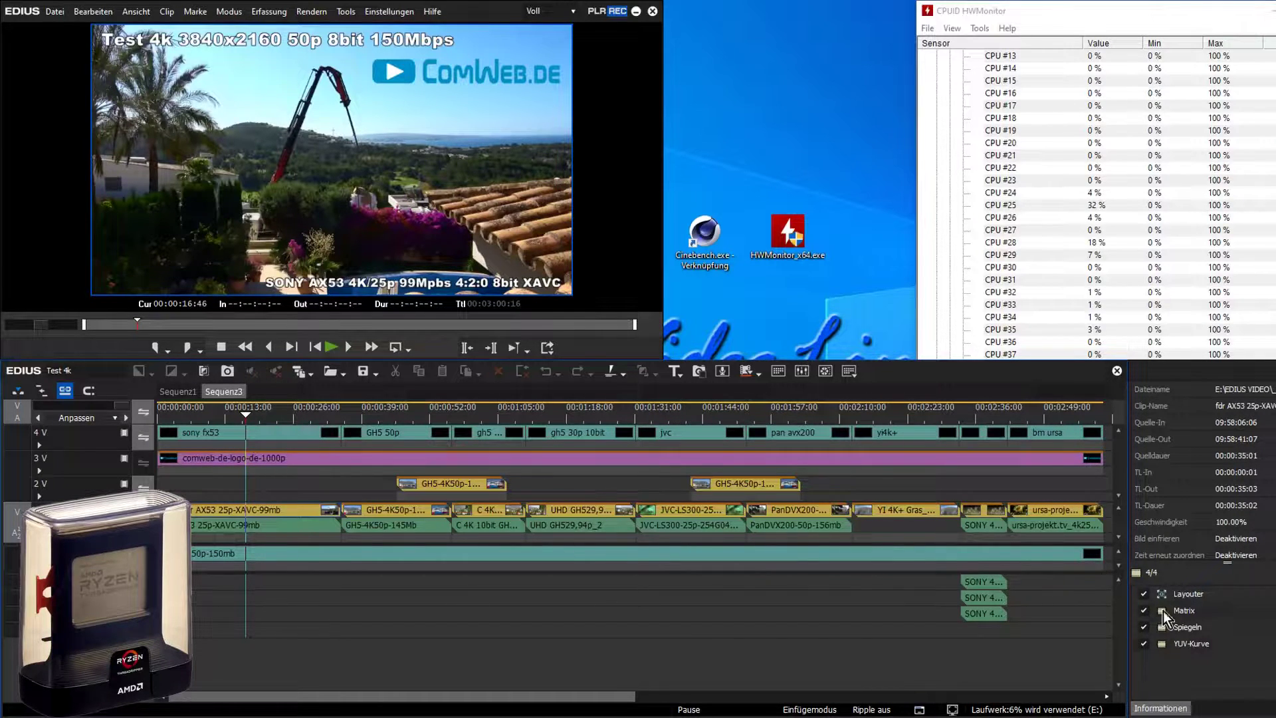
{"action": "key", "text": "Page_Down"}
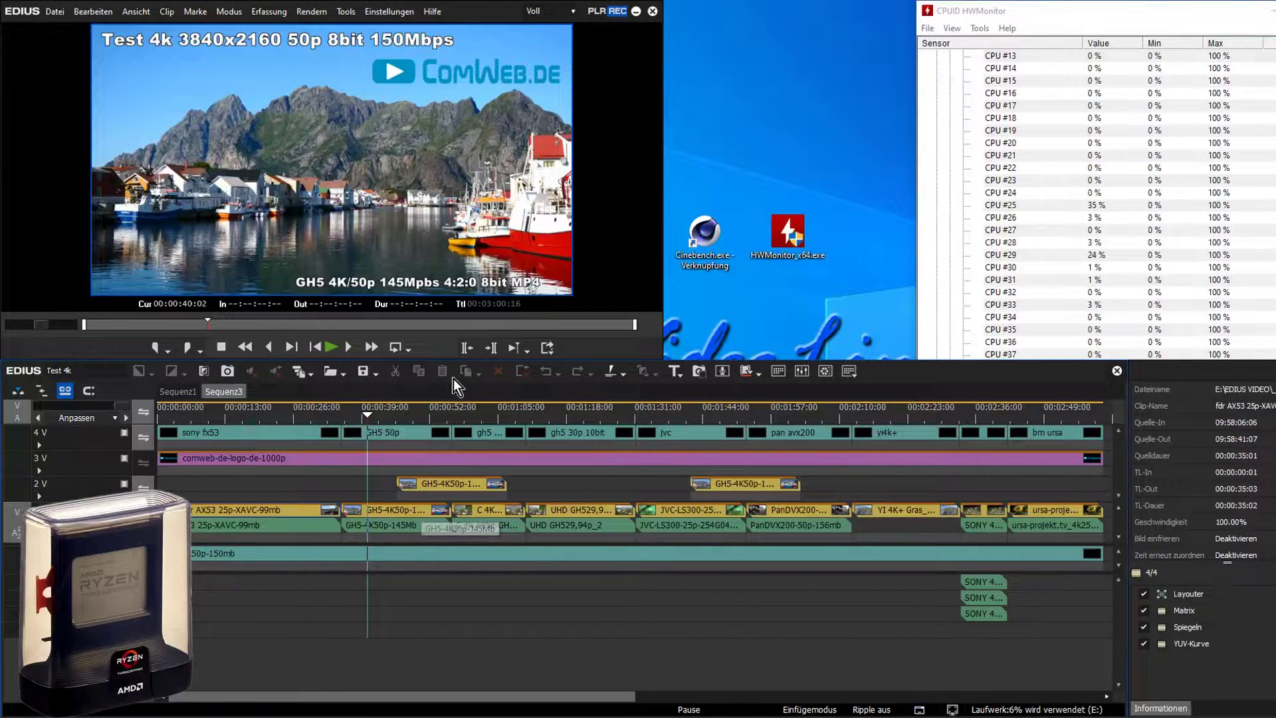
{"action": "left_click", "coordinate": [430, 414]}
{"action": "left_click_drag", "start_coordinate": [430, 414], "coordinate": [354, 492]}
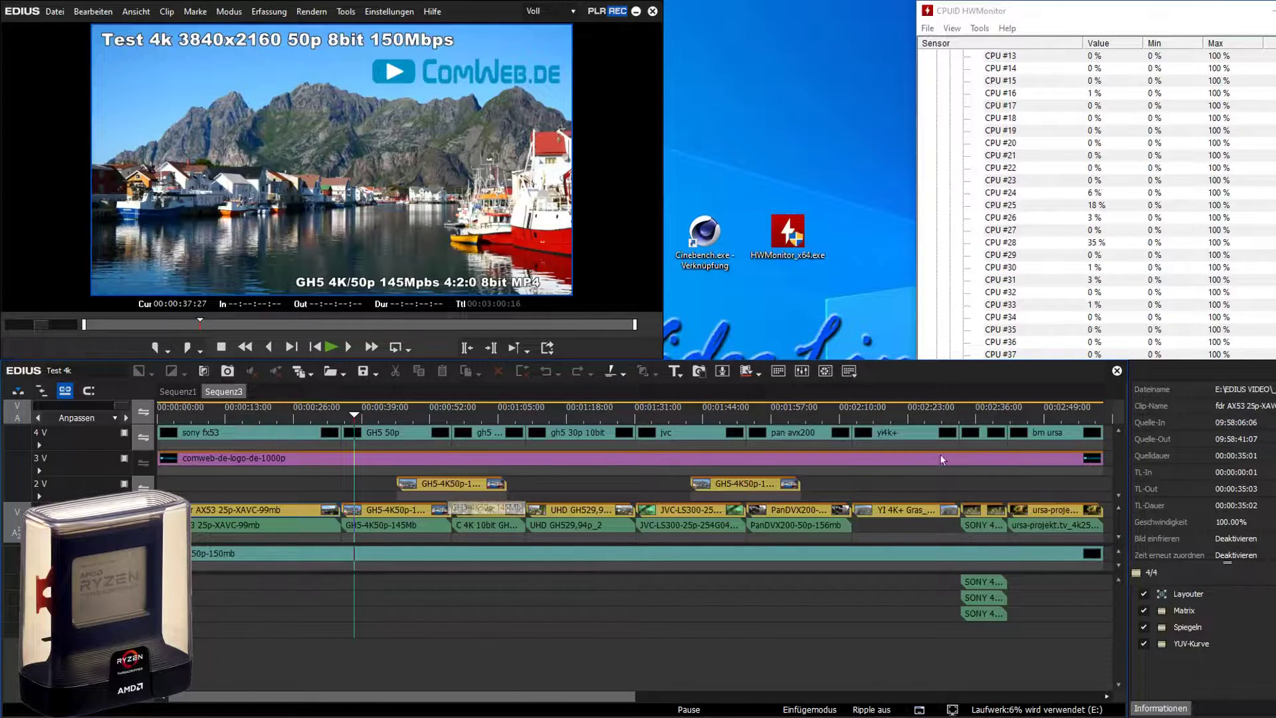
- Set the preview quality to 1/2, play Sequenz3 from about 00:00:37, and return the playhead to about 00:00:09
{"action": "left_click", "coordinate": [537, 12]}
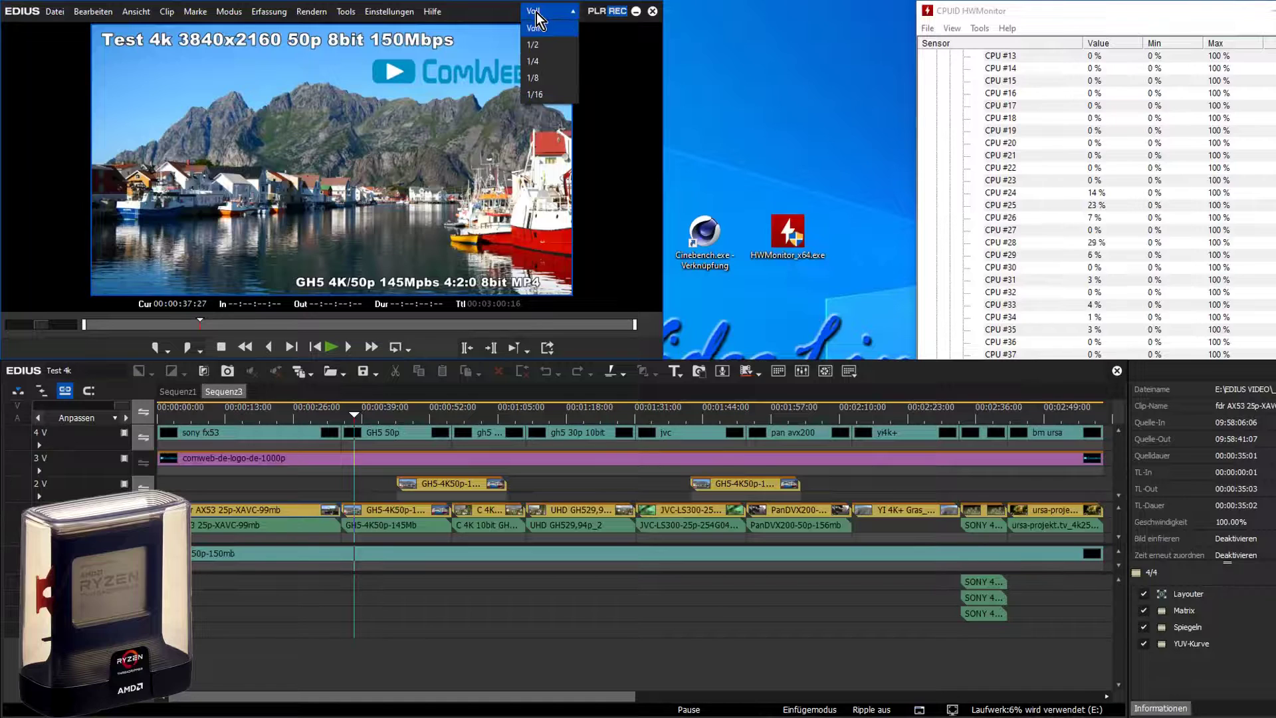
{"action": "left_click", "coordinate": [542, 45]}
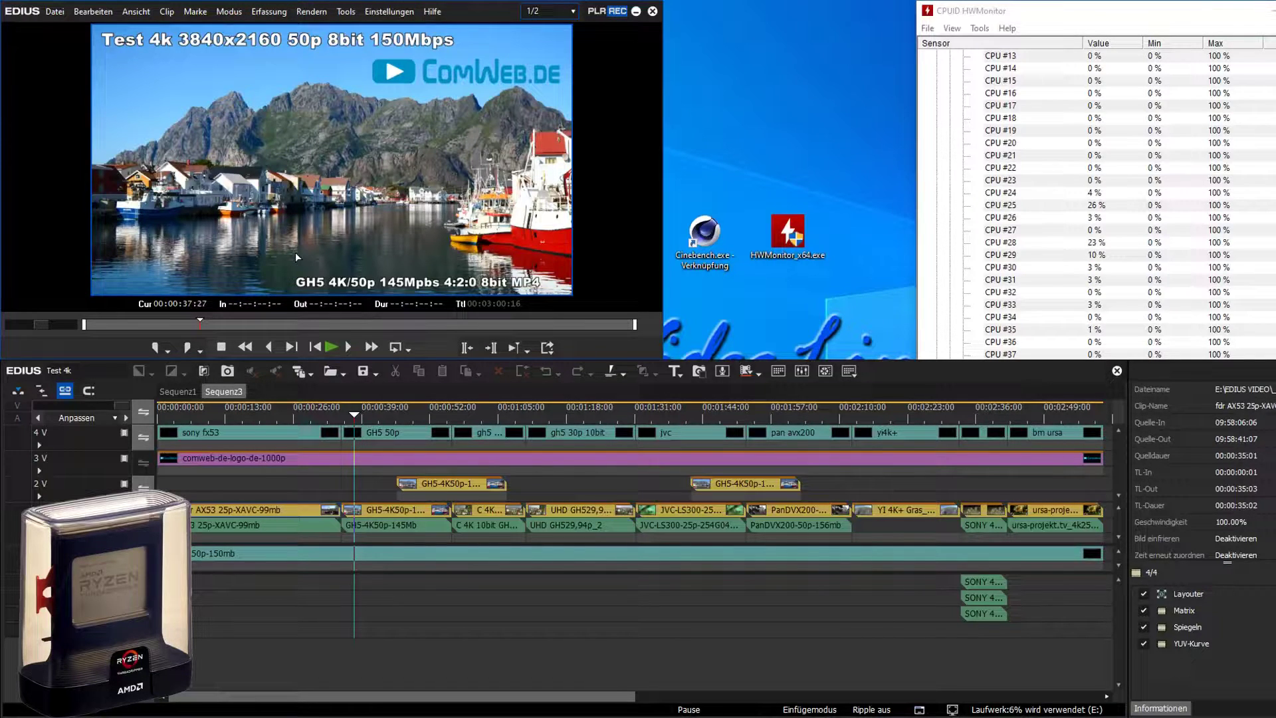
{"action": "key", "text": "space"}
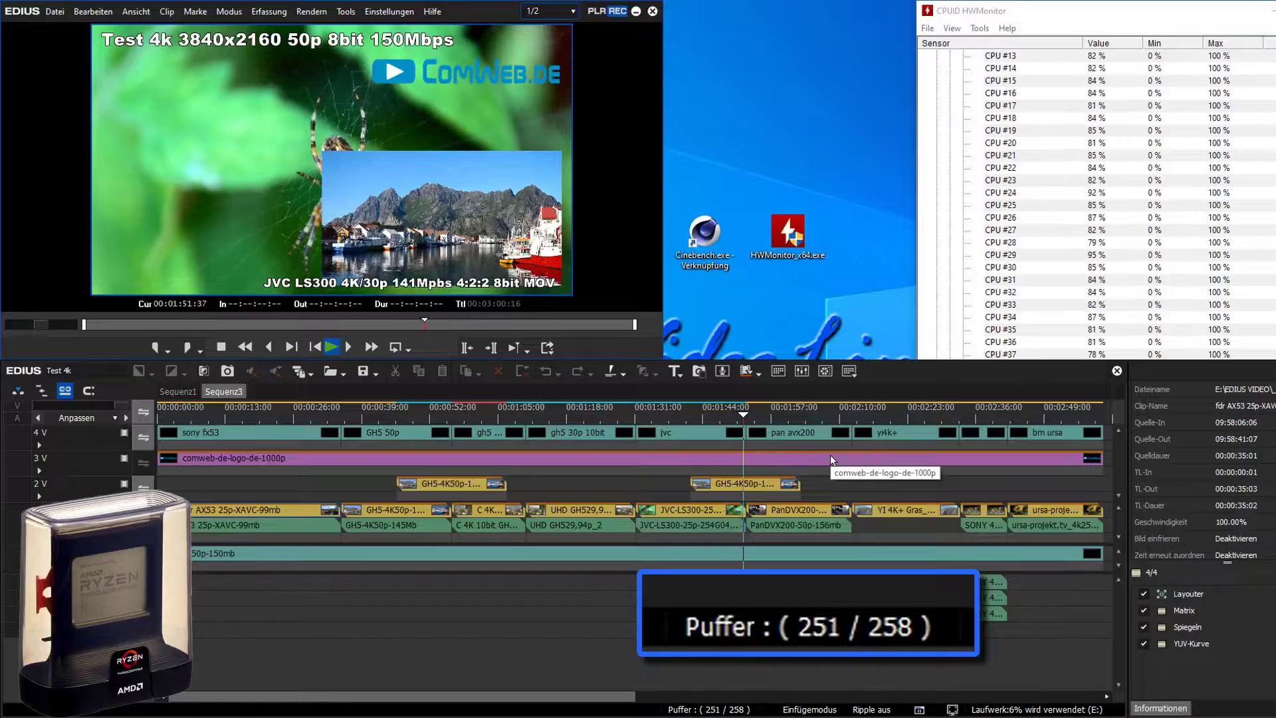
{"action": "left_click", "coordinate": [207, 422]}
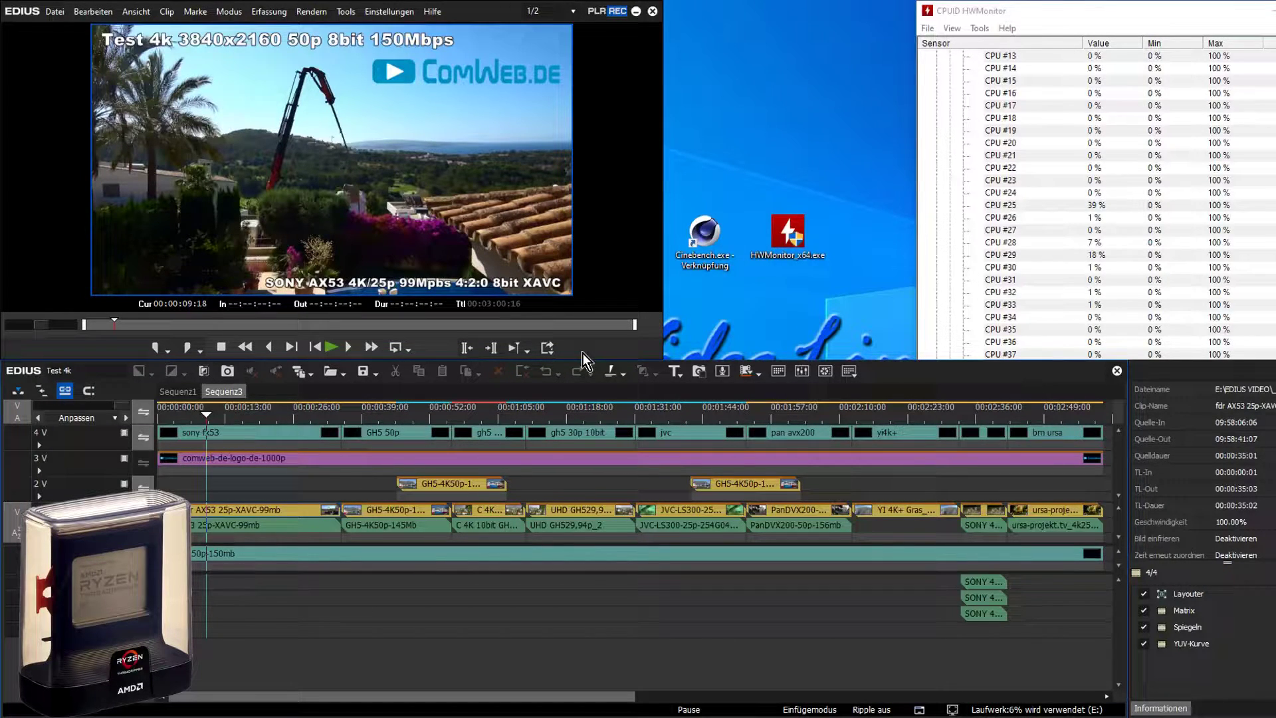
- Start a file export of Sequenz1 with the second recently used H.264/AVC exporter
{"action": "left_click", "coordinate": [194, 393]}
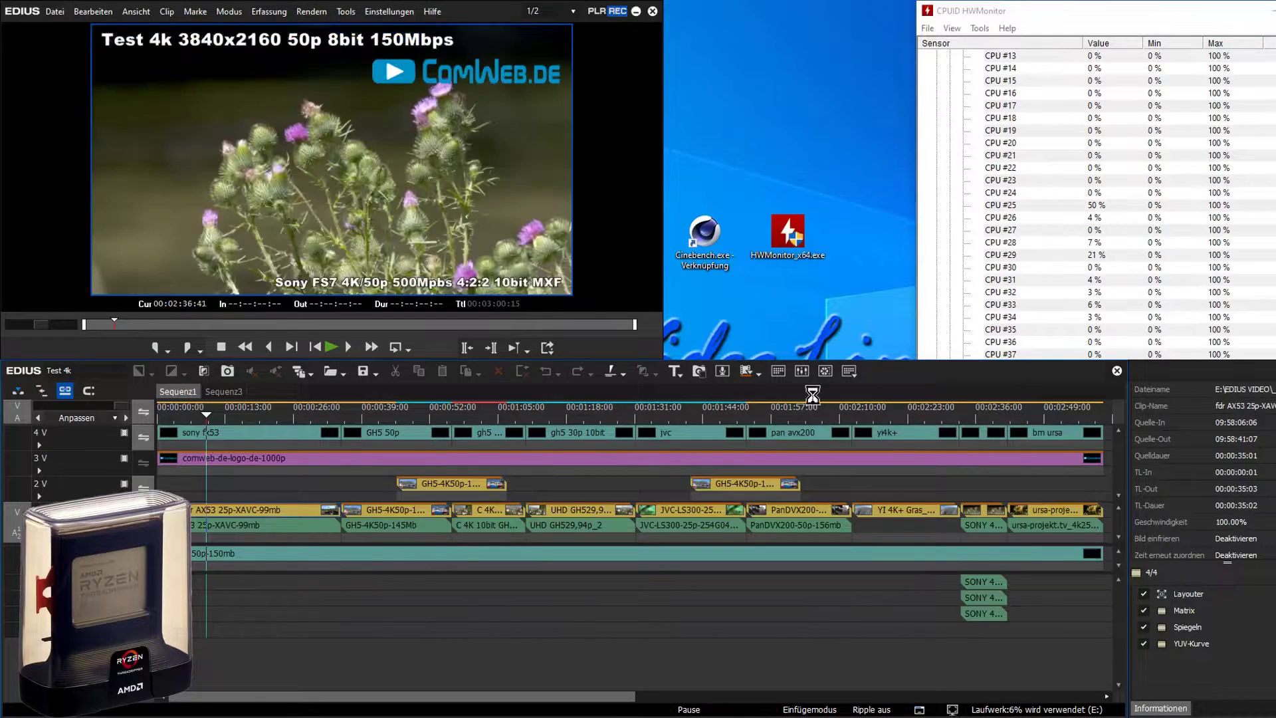
{"action": "left_click", "coordinate": [549, 350]}
{"action": "left_click", "coordinate": [764, 400]}
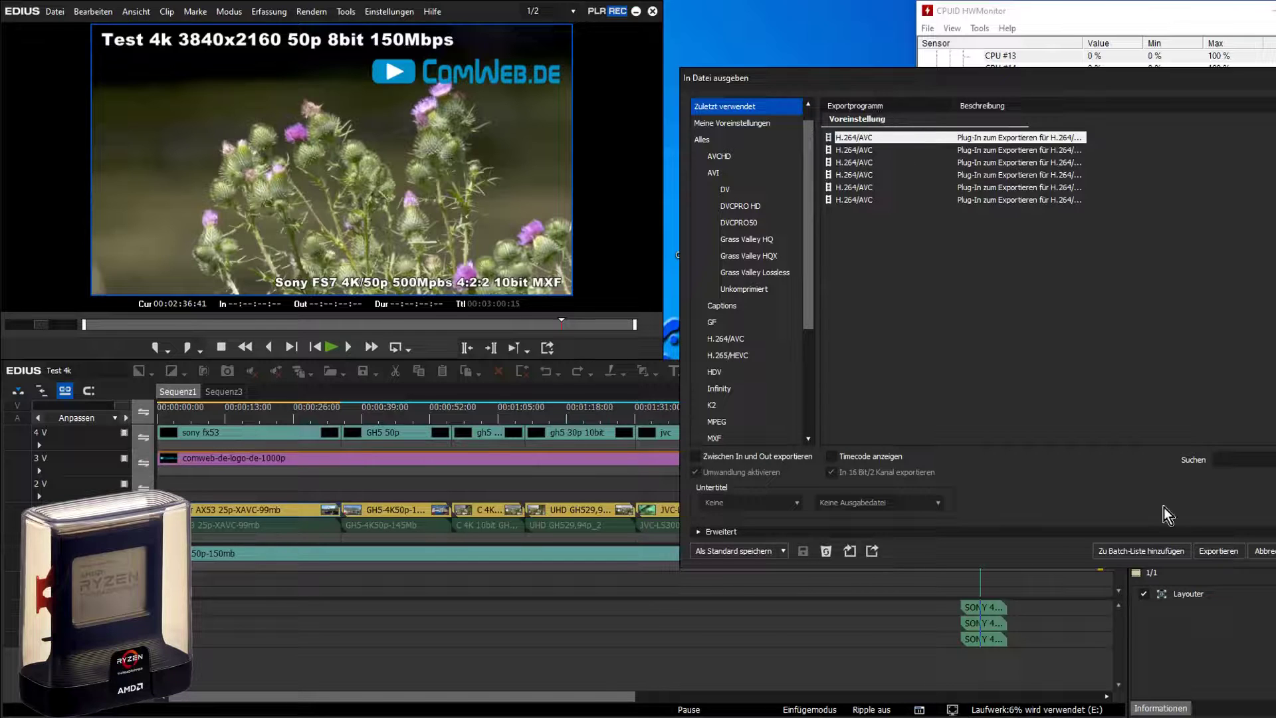
{"action": "left_click", "coordinate": [880, 151]}
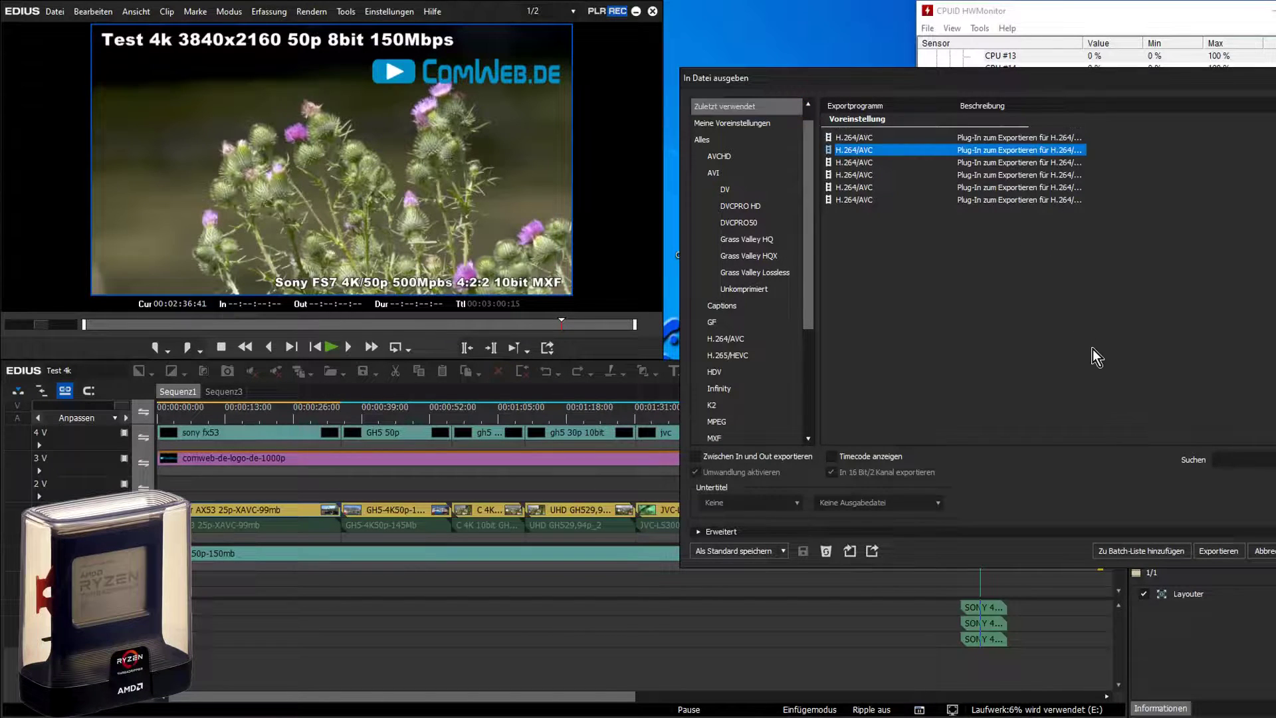
{"action": "left_click", "coordinate": [1219, 552]}
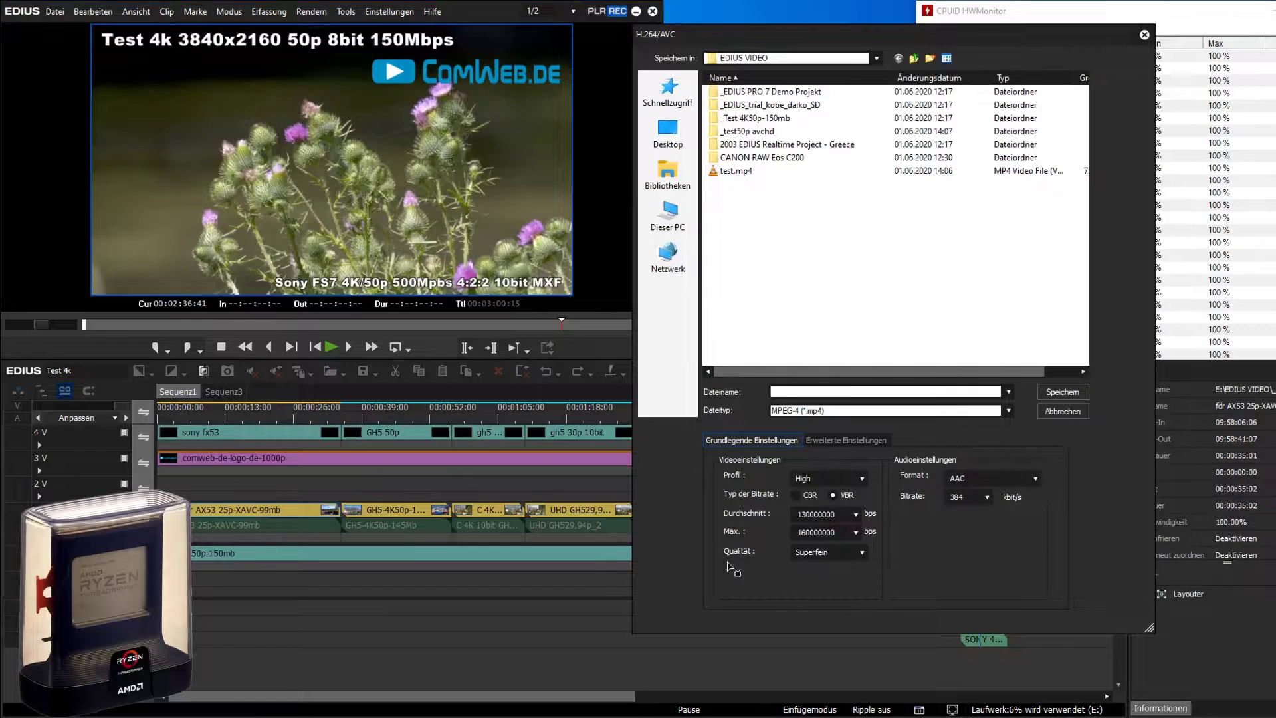
- Export the sequence as test.mp4 in the EDIUS VIDEO folder, replacing the existing file
{"action": "left_click", "coordinate": [721, 172]}
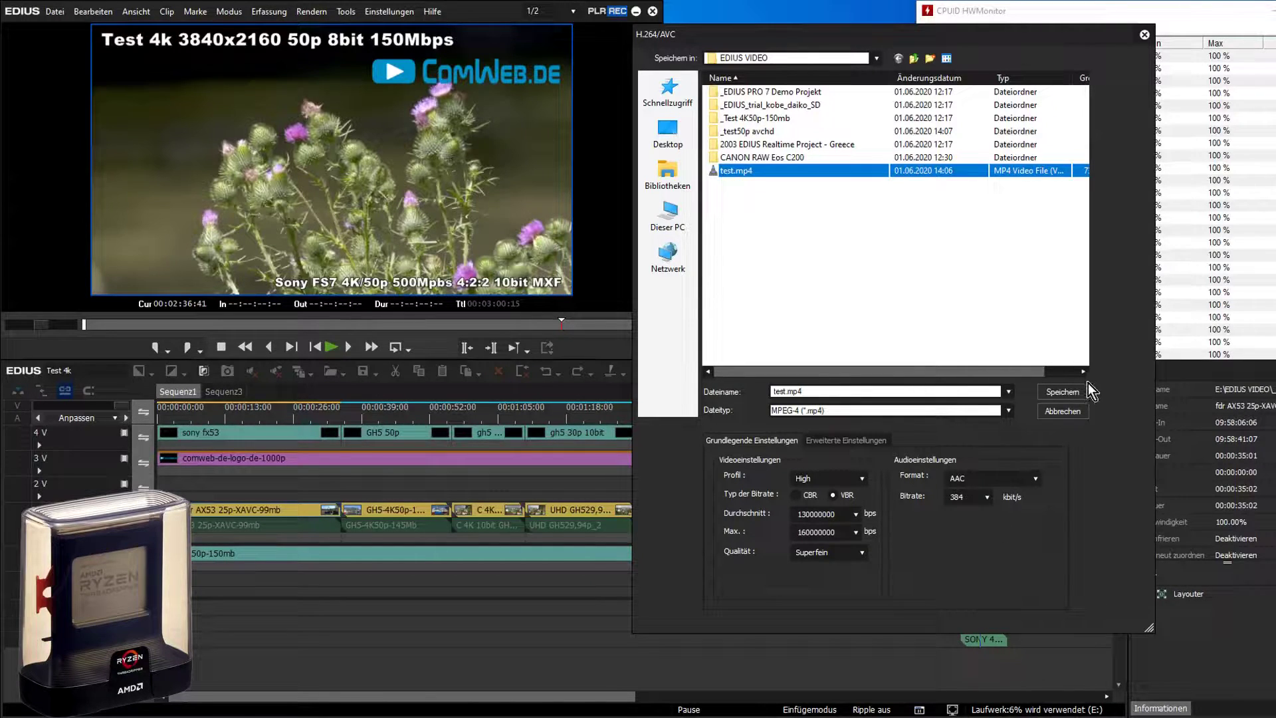
{"action": "left_click", "coordinate": [1060, 392]}
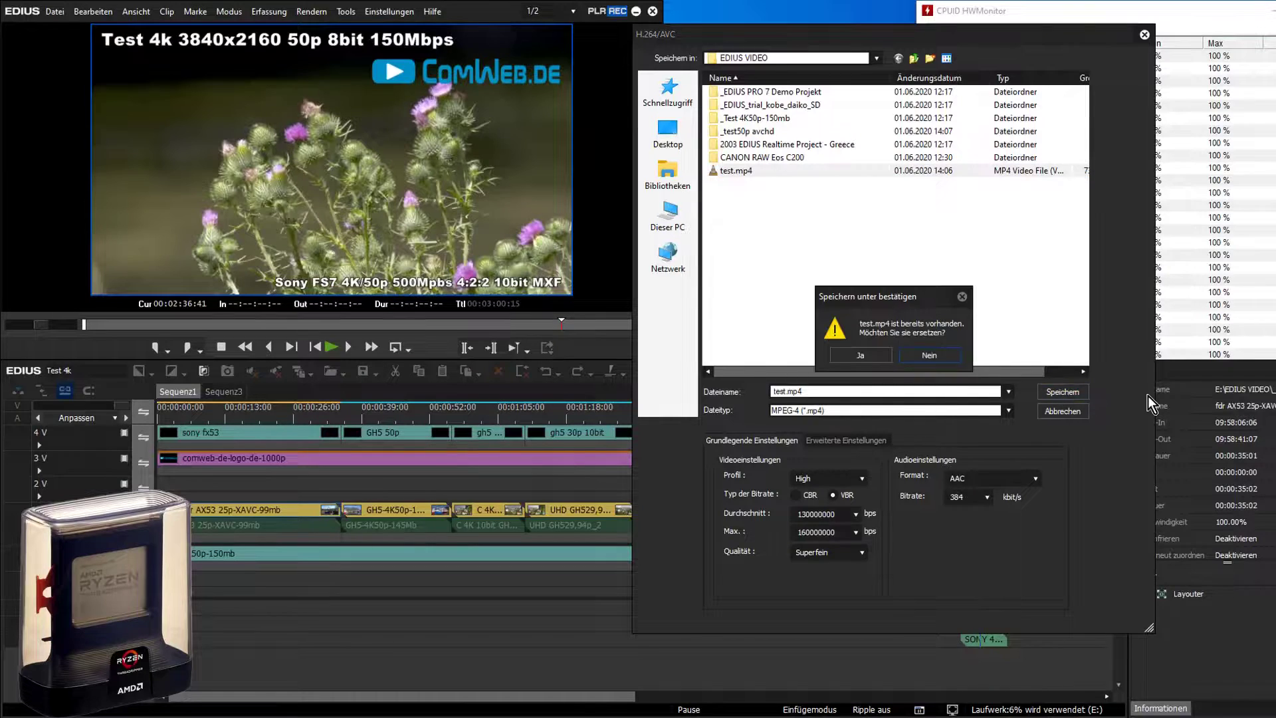
{"action": "left_click", "coordinate": [882, 356]}
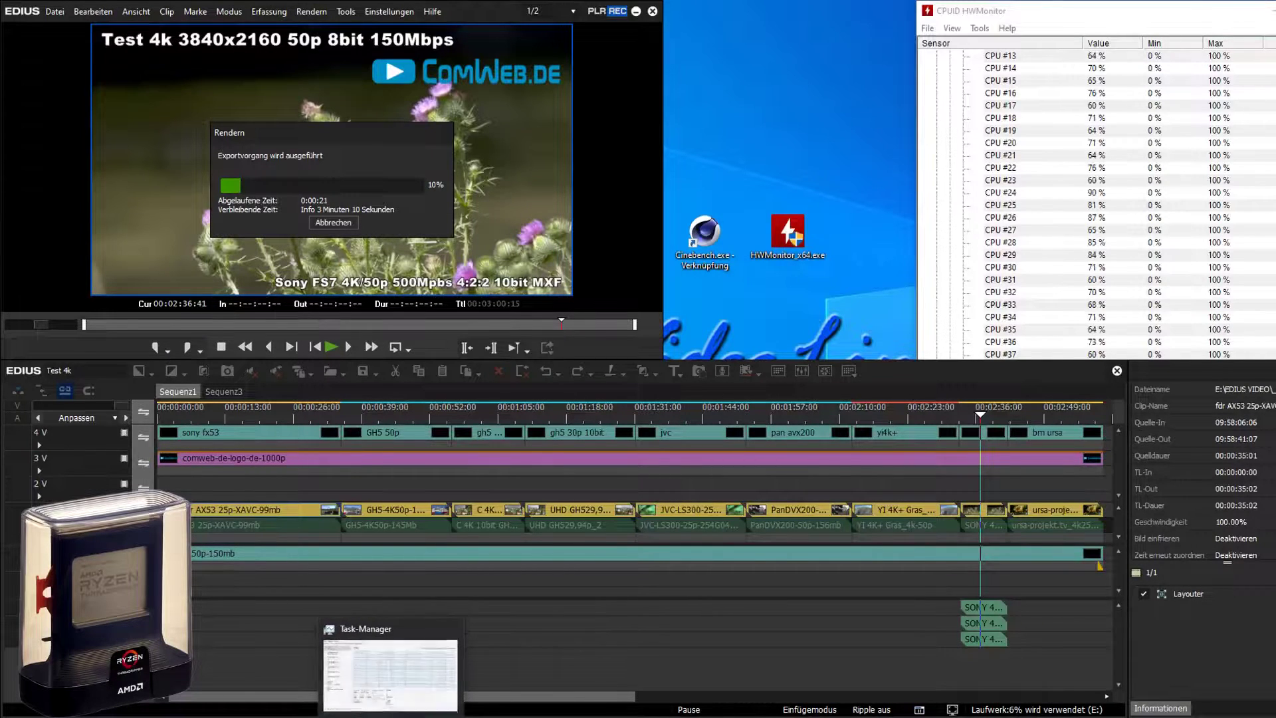
- Switch to Task Manager and place it beside the render progress to examine CPU load and clock speed during the 4K export
{"action": "key", "text": "alt+Tab"}
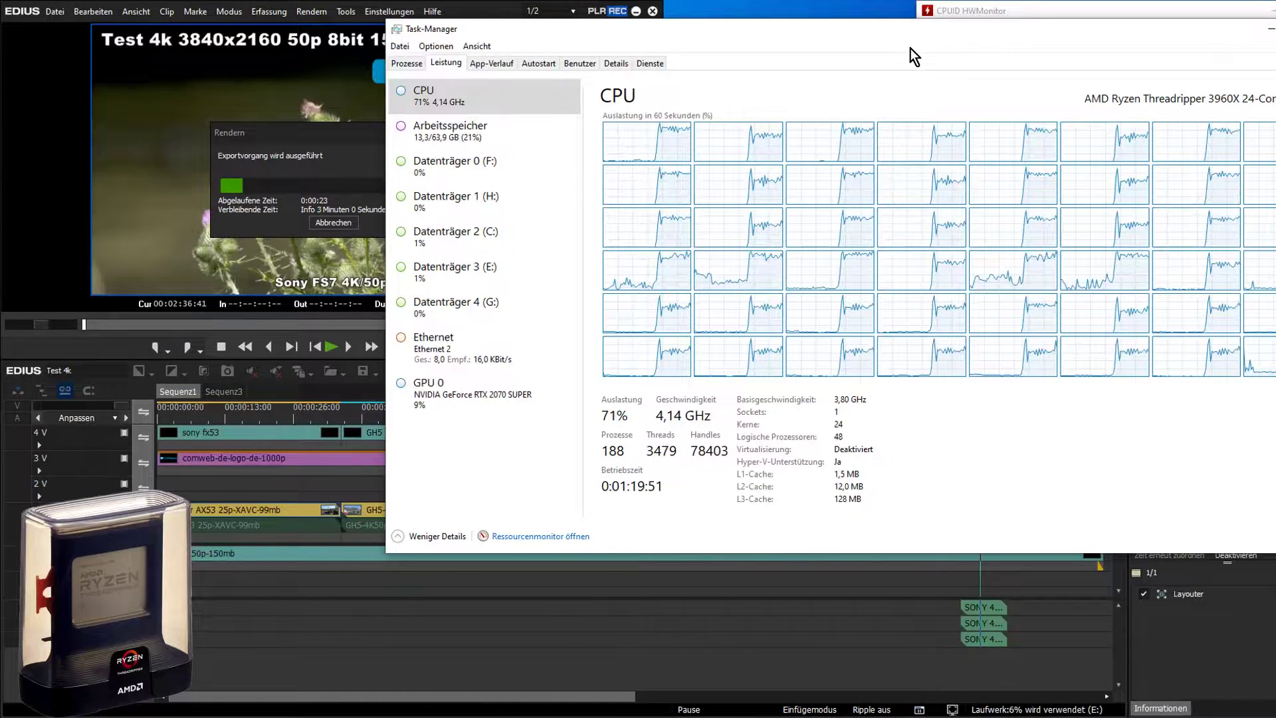
{"action": "mouse_move", "coordinate": [884, 29]}
{"action": "left_mouse_down"}
{"action": "mouse_move", "coordinate": [931, 29]}
{"action": "mouse_move", "coordinate": [903, 24]}
{"action": "left_mouse_up"}
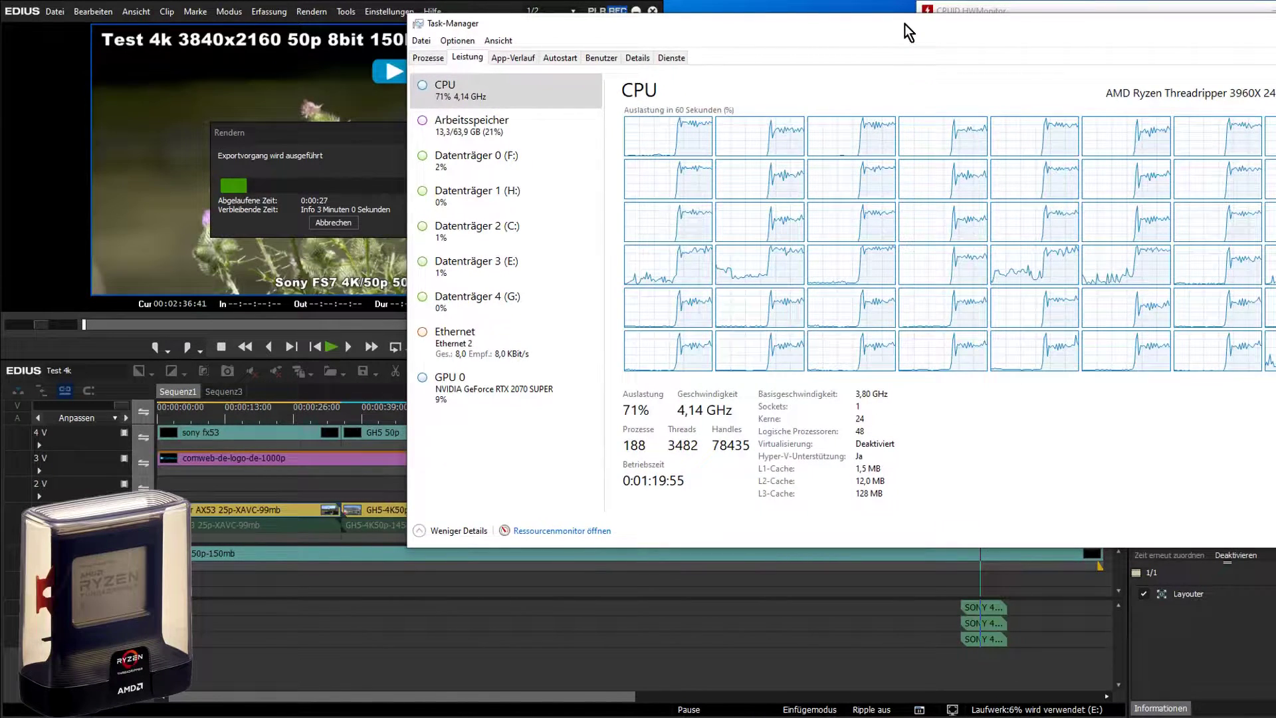
{"action": "left_click_drag", "start_coordinate": [904, 24], "coordinate": [1046, 13]}
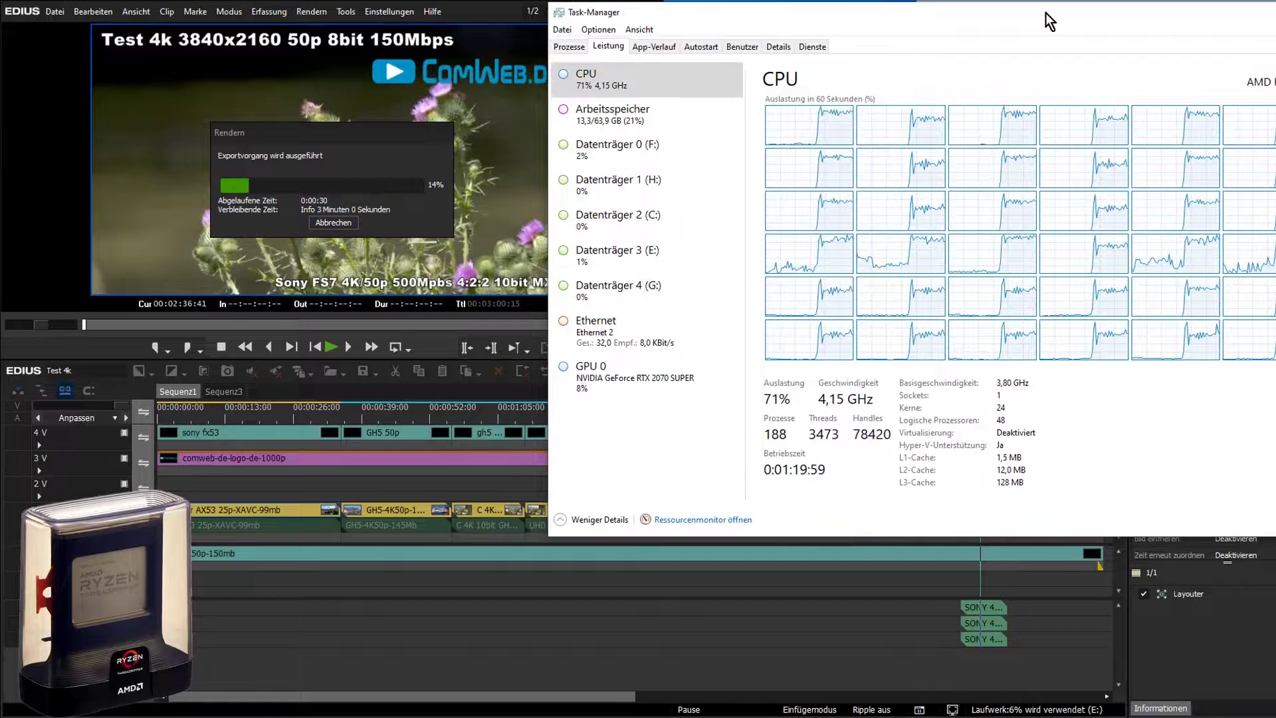
{"action": "left_click_drag", "start_coordinate": [973, 17], "coordinate": [1026, 25]}
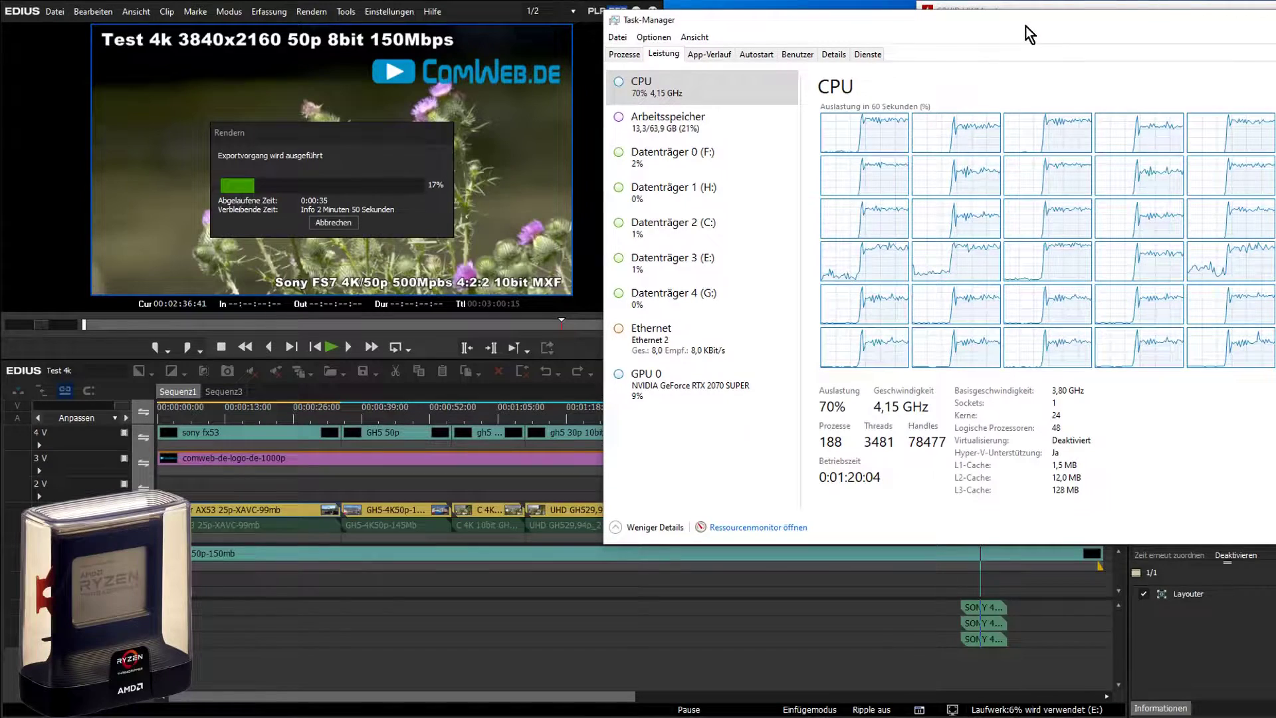
{"action": "left_click", "coordinate": [468, 15]}
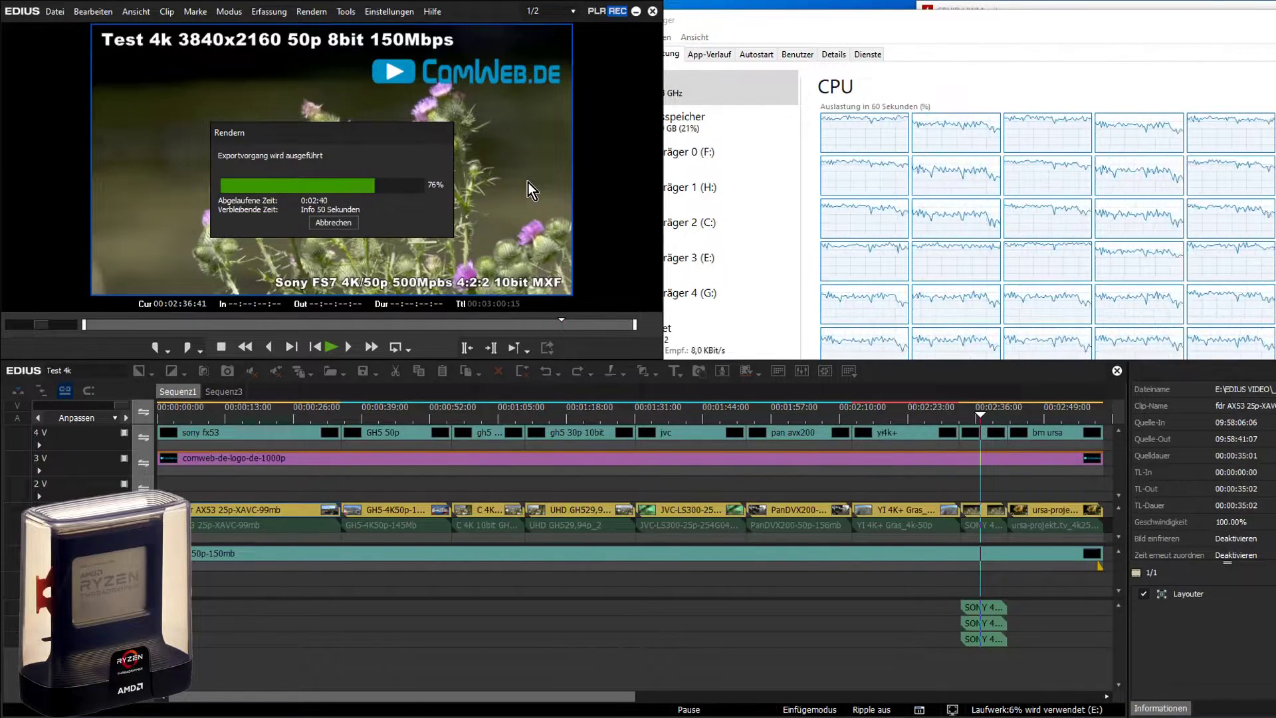
{"action": "left_click", "coordinate": [958, 77]}
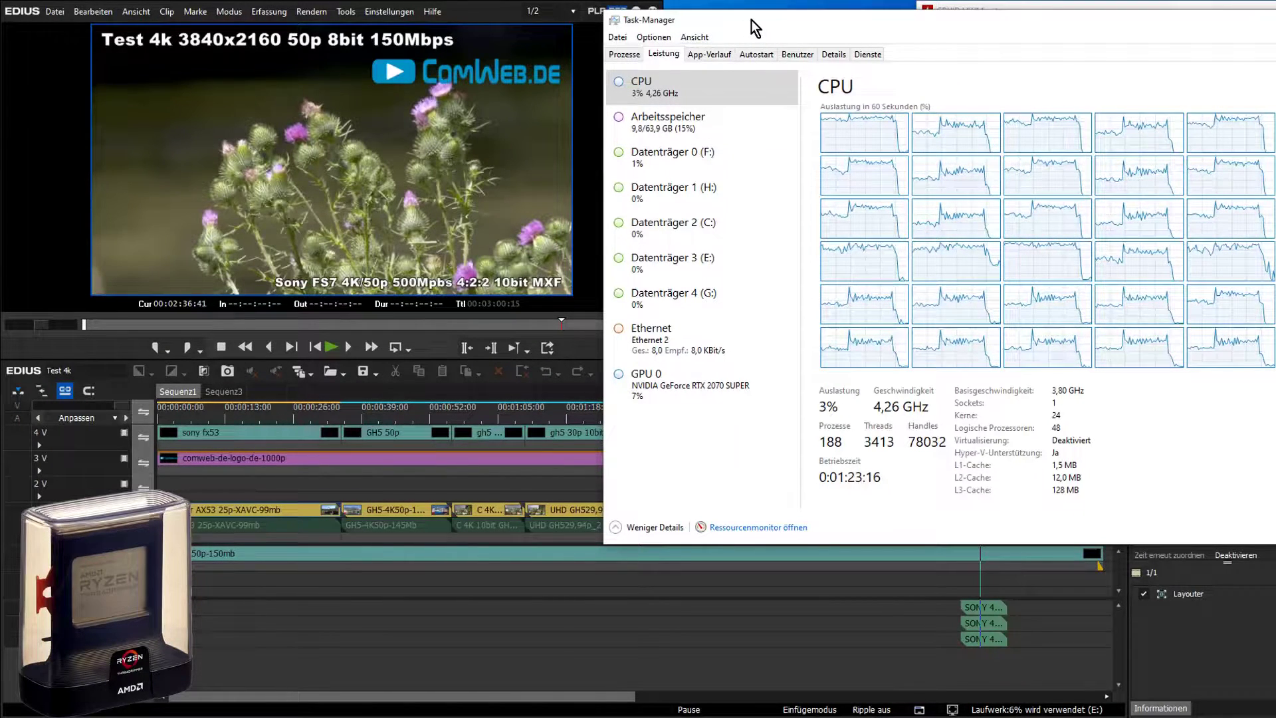
- Return to the EDIUS timeline and scrub Sequenz1 back to about 00:00:59
{"action": "left_click", "coordinate": [588, 350]}
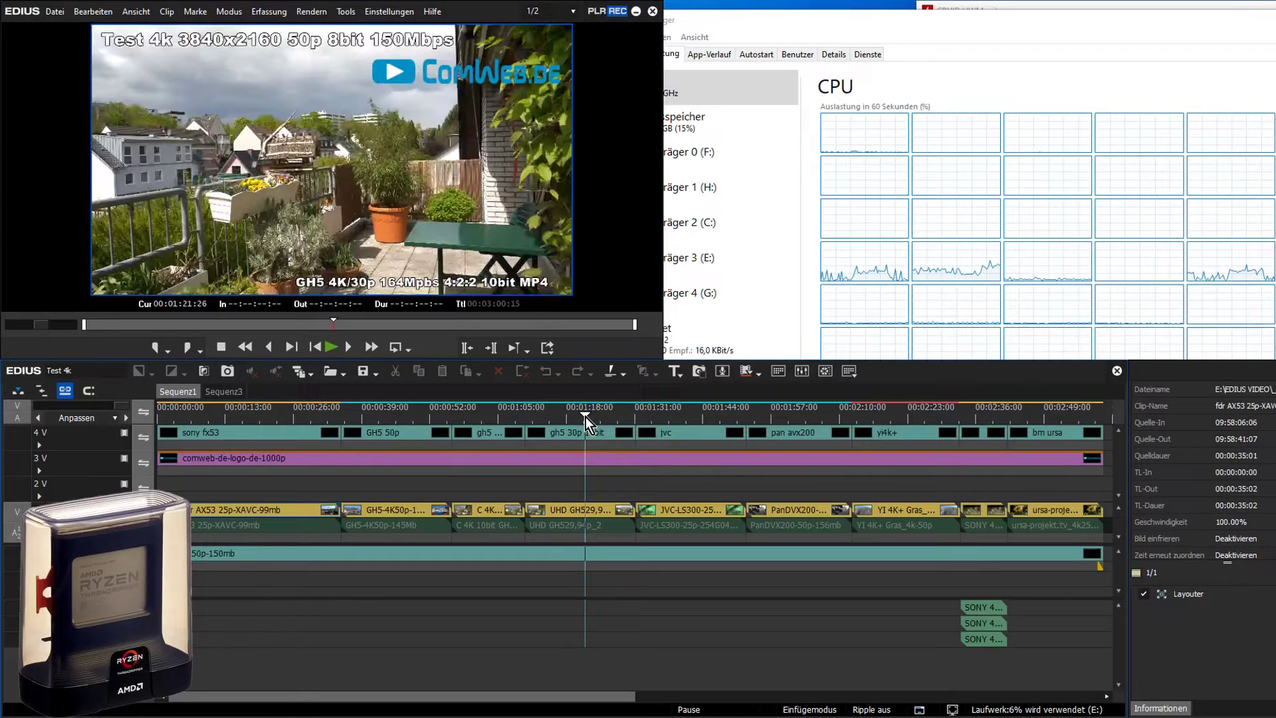
{"action": "left_click_drag", "start_coordinate": [586, 416], "coordinate": [485, 452]}
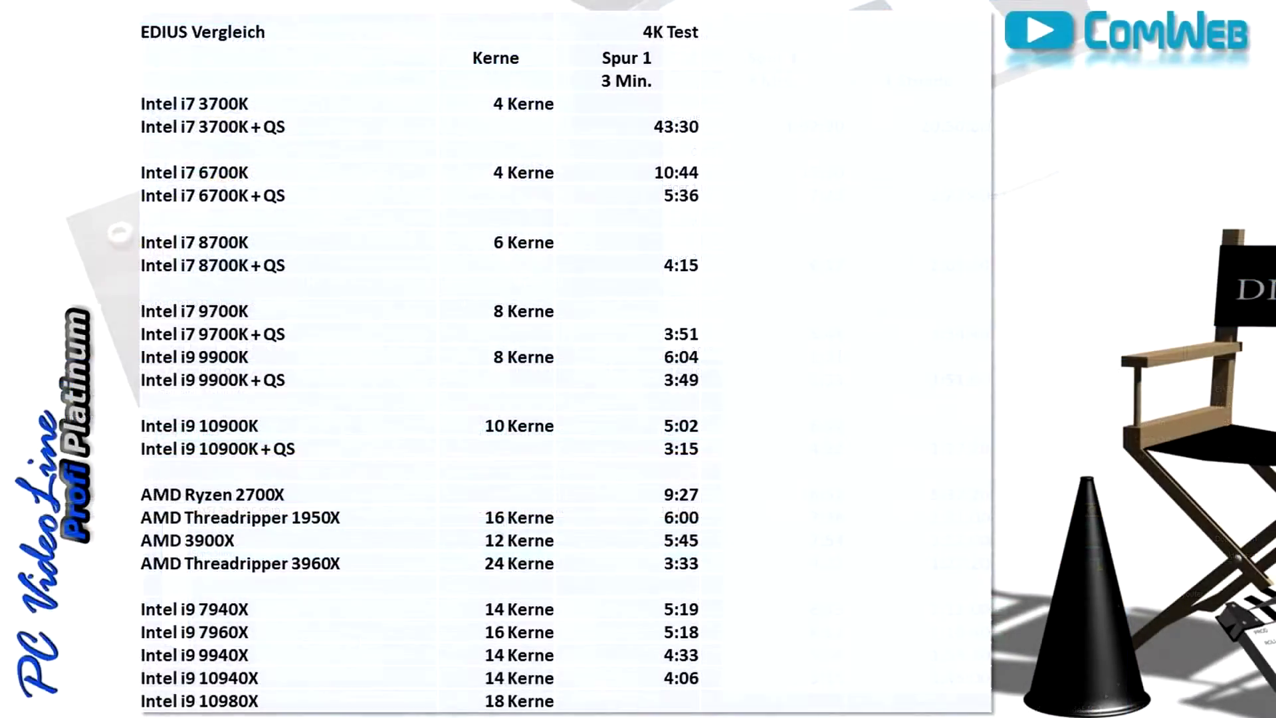
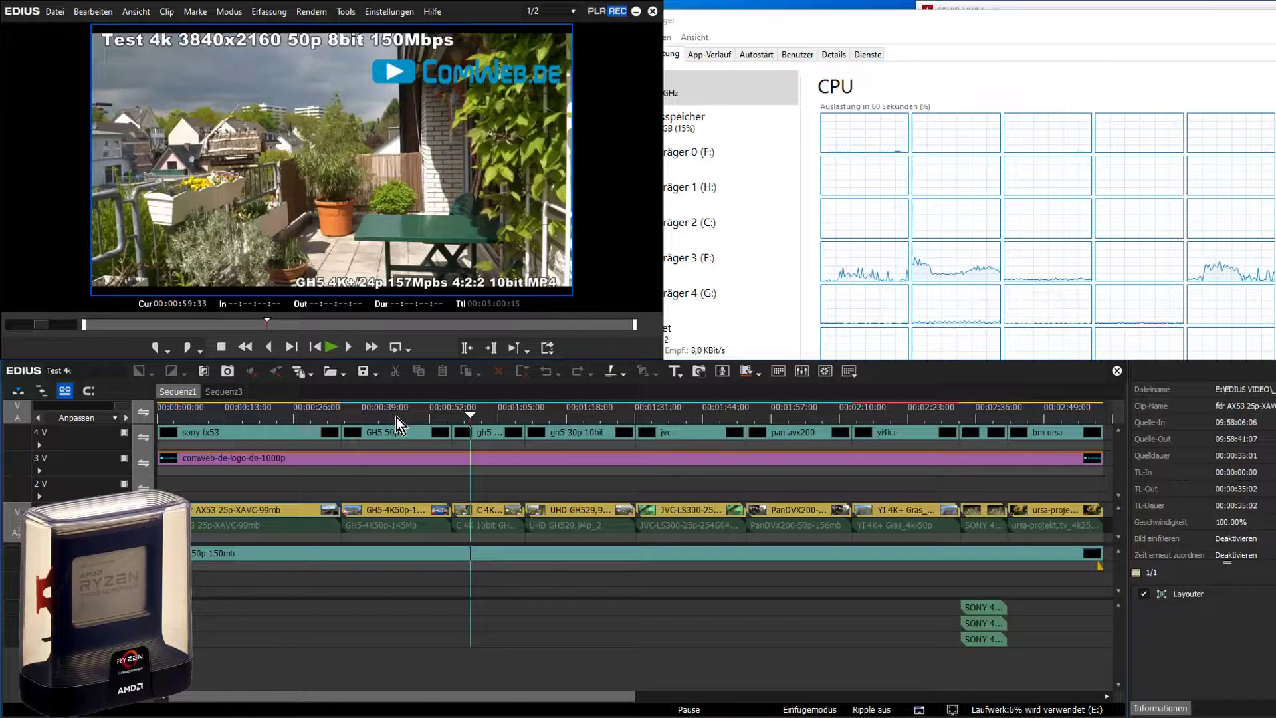
- Switch to Sequenz3 and start a file export with the first recently used H.264/AVC exporter
{"action": "left_click", "coordinate": [214, 395]}
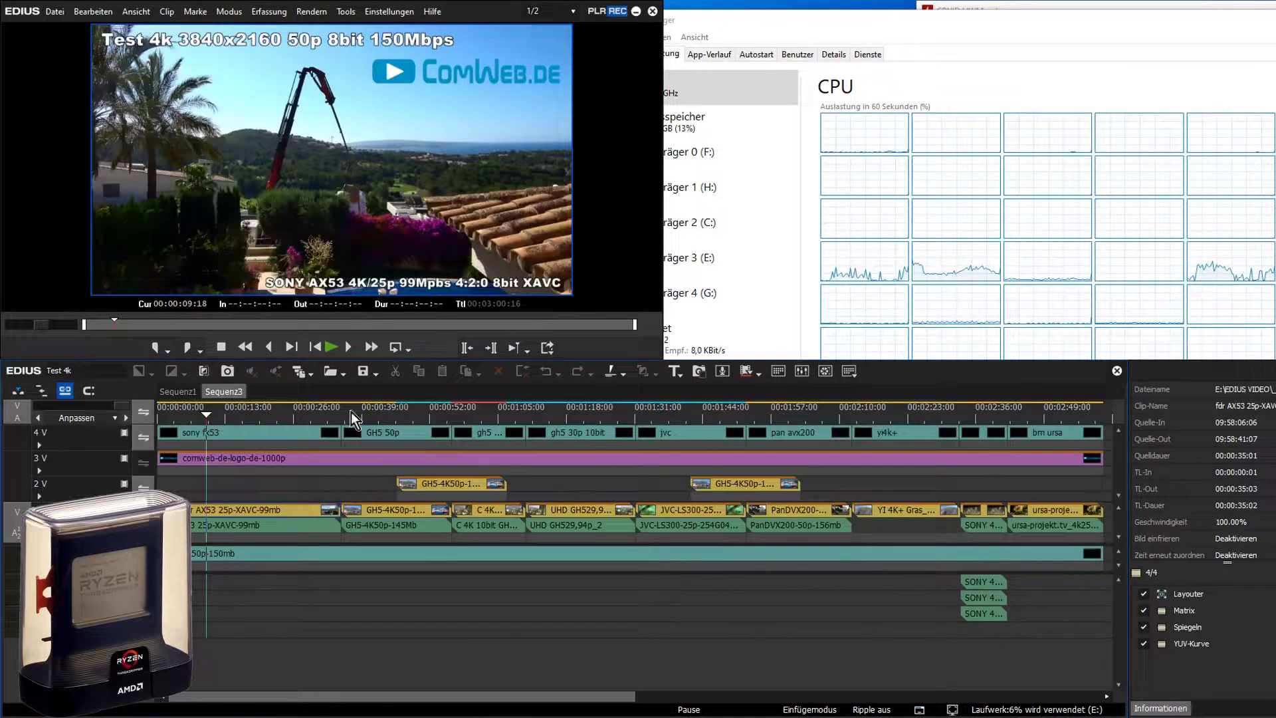
{"action": "left_click", "coordinate": [549, 347]}
{"action": "left_click", "coordinate": [628, 399]}
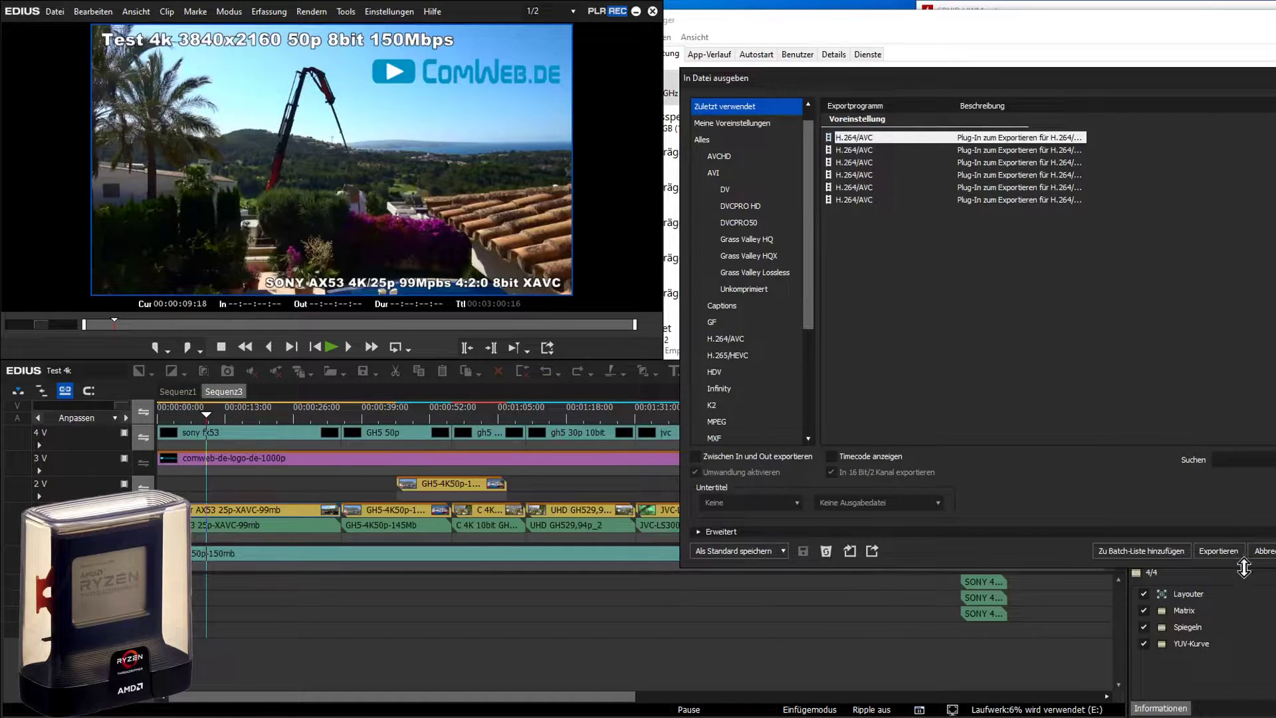
{"action": "left_click", "coordinate": [1218, 551]}
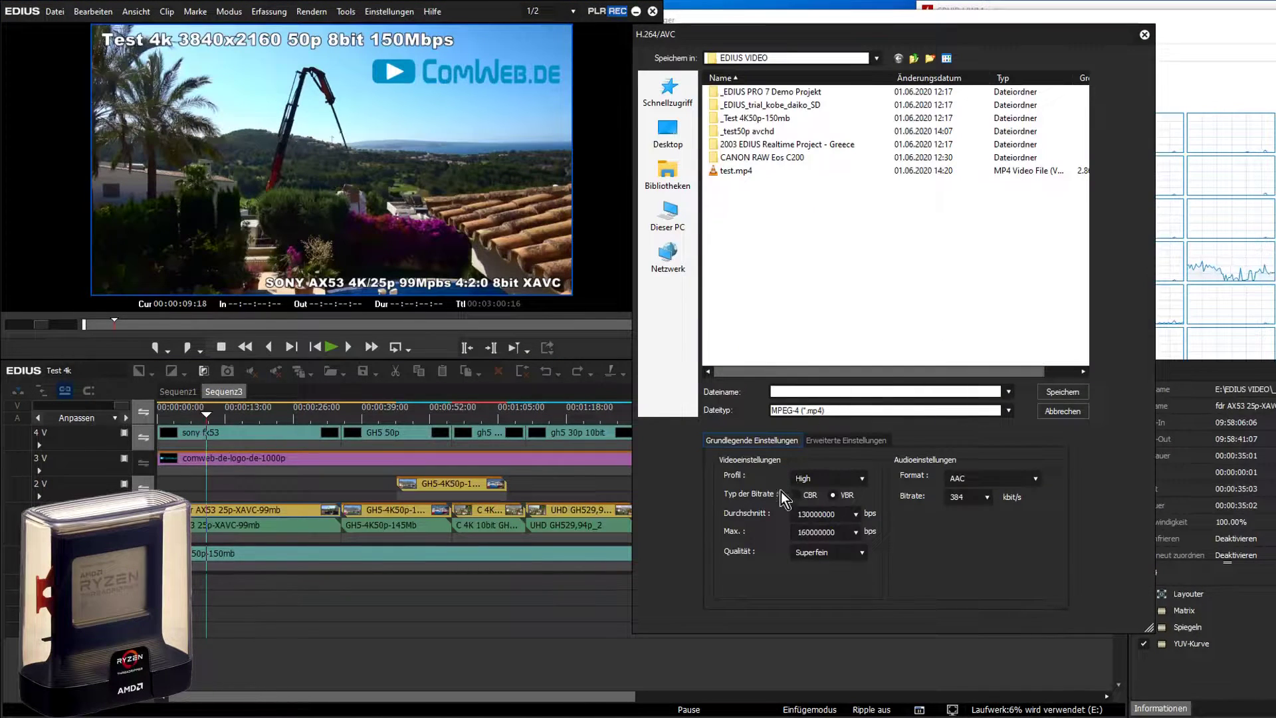
- Export Sequenz3 as test.mp4 in the EDIUS VIDEO folder, replacing the existing file
{"action": "left_click", "coordinate": [744, 172]}
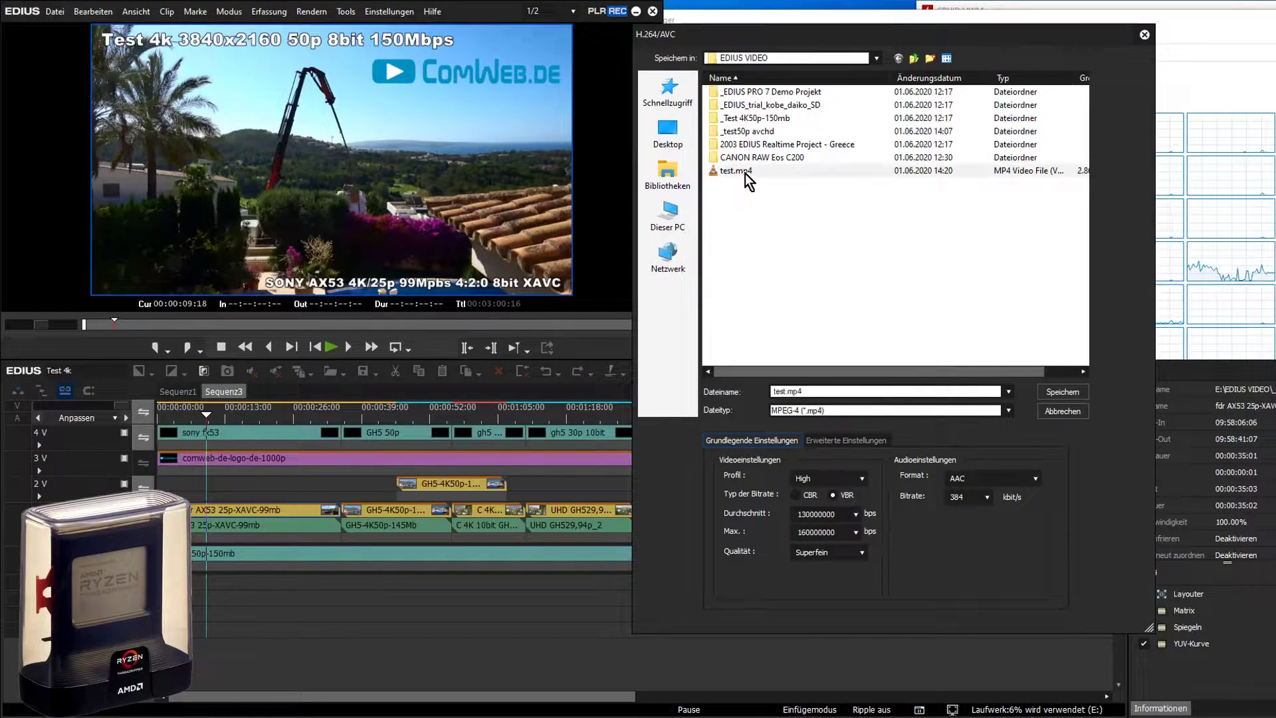
{"action": "left_click", "coordinate": [1059, 393]}
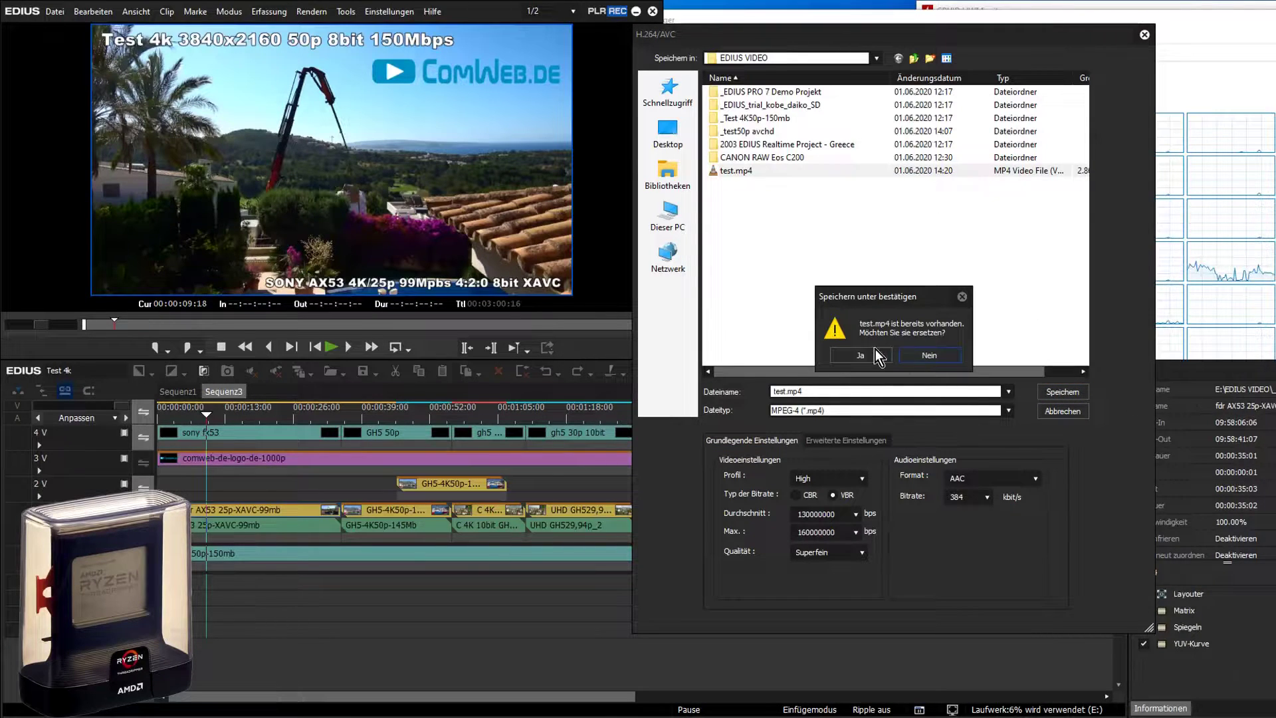
{"action": "left_click", "coordinate": [915, 356]}
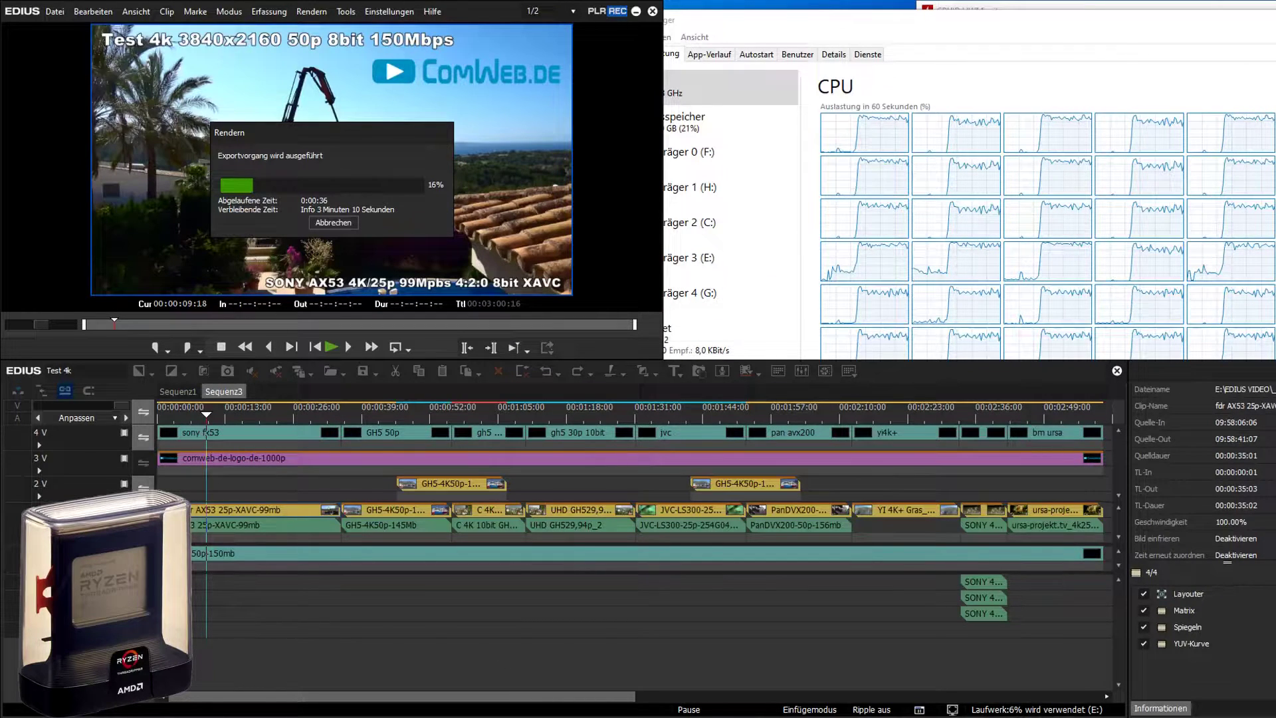
- Switch to CPUID HWMonitor to examine the per-thread CPU load and core clocks during the Sequenz3 export
{"action": "key", "text": "alt+Tab"}
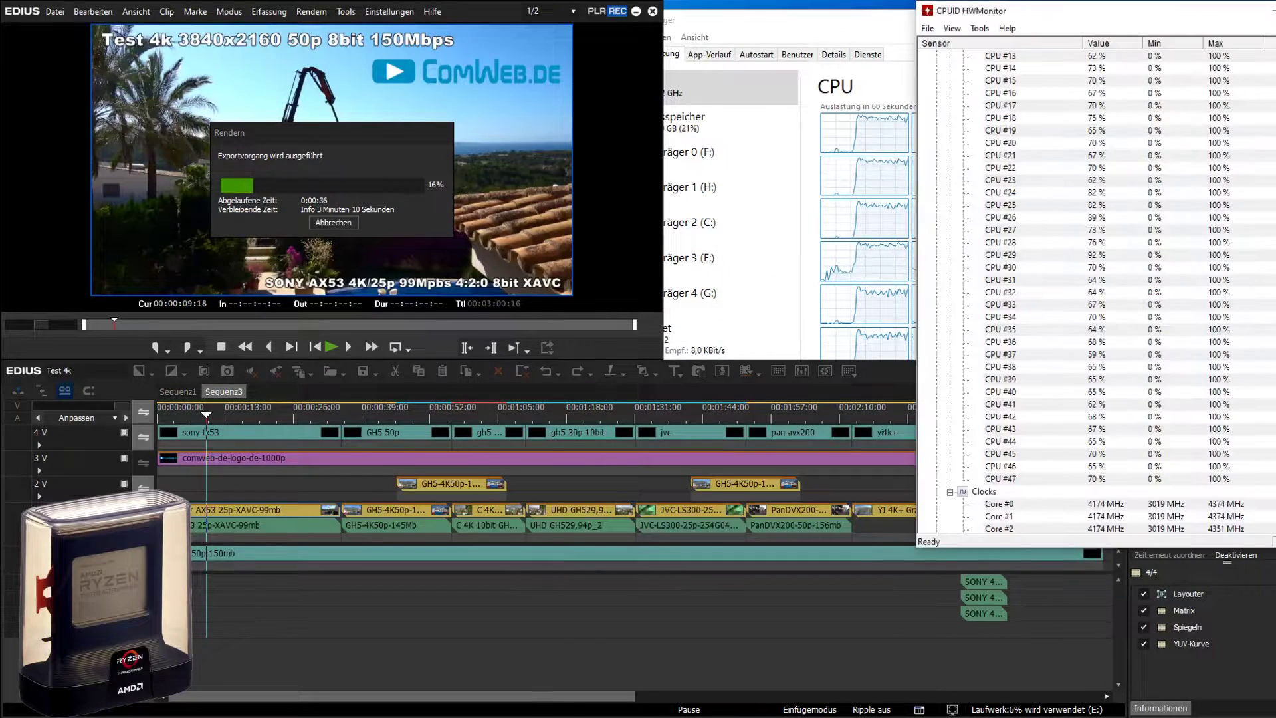
{"action": "double_click", "coordinate": [1047, 14]}
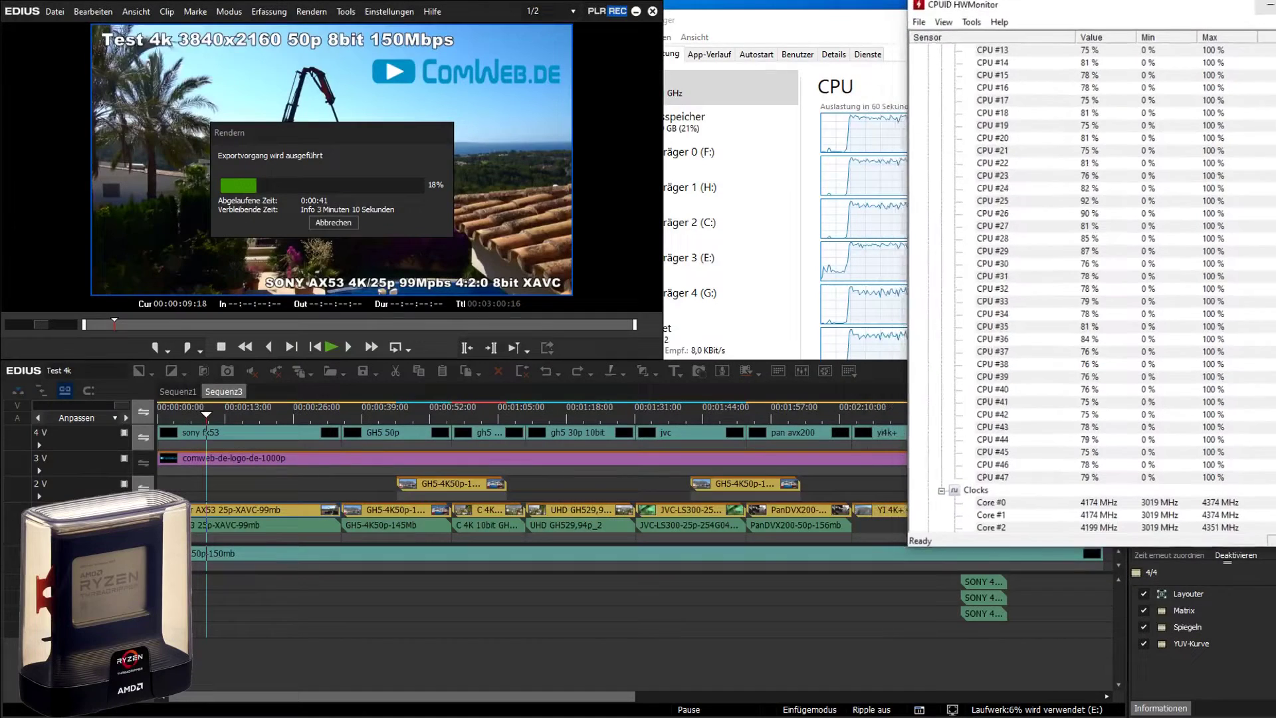
{"action": "left_click", "coordinate": [1269, 6]}
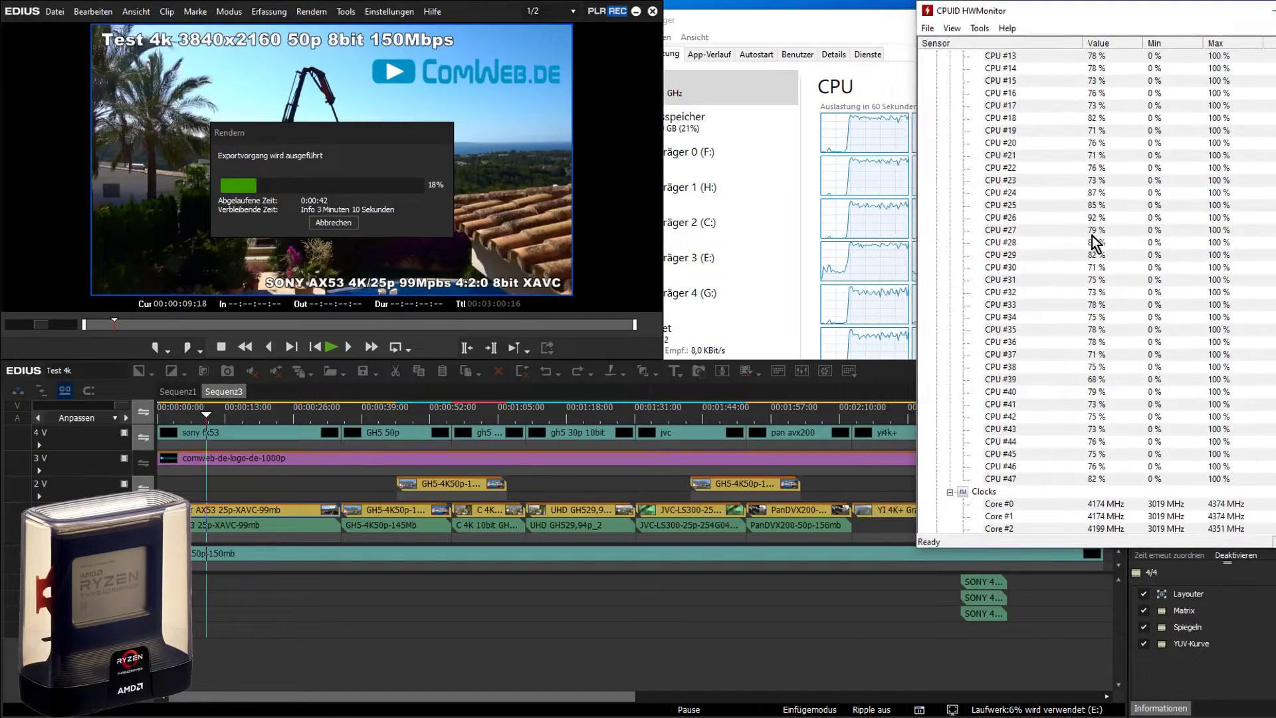
{"action": "scroll", "coordinate": [1094, 242], "scroll_direction": "down", "scroll_amount": 5}
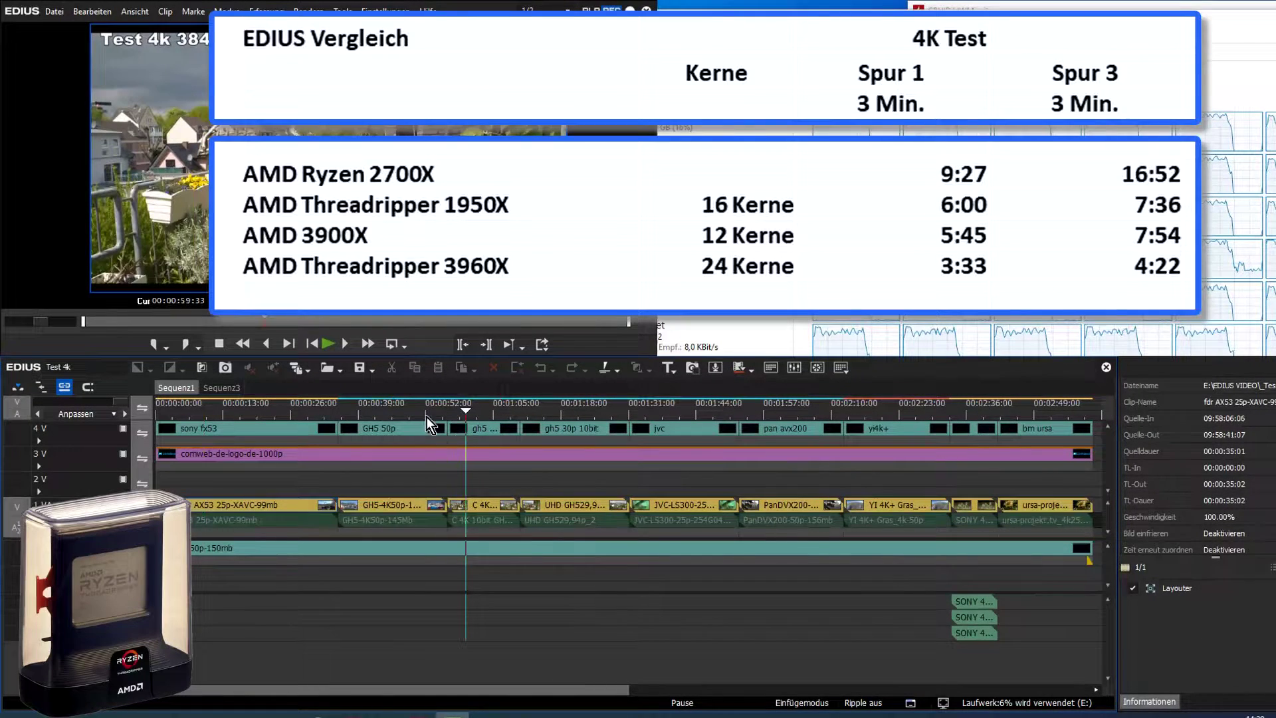
- Set the project's video bit depth to 10bit in the project settings
{"action": "mouse_move", "coordinate": [425, 416]}
{"action": "left_mouse_down"}
{"action": "mouse_move", "coordinate": [421, 407]}
{"action": "mouse_move", "coordinate": [491, 430]}
{"action": "mouse_move", "coordinate": [1066, 482]}
{"action": "mouse_move", "coordinate": [574, 492]}
{"action": "mouse_move", "coordinate": [203, 520]}
{"action": "mouse_move", "coordinate": [588, 567]}
{"action": "mouse_move", "coordinate": [558, 564]}
{"action": "mouse_move", "coordinate": [434, 419]}
{"action": "left_mouse_up"}
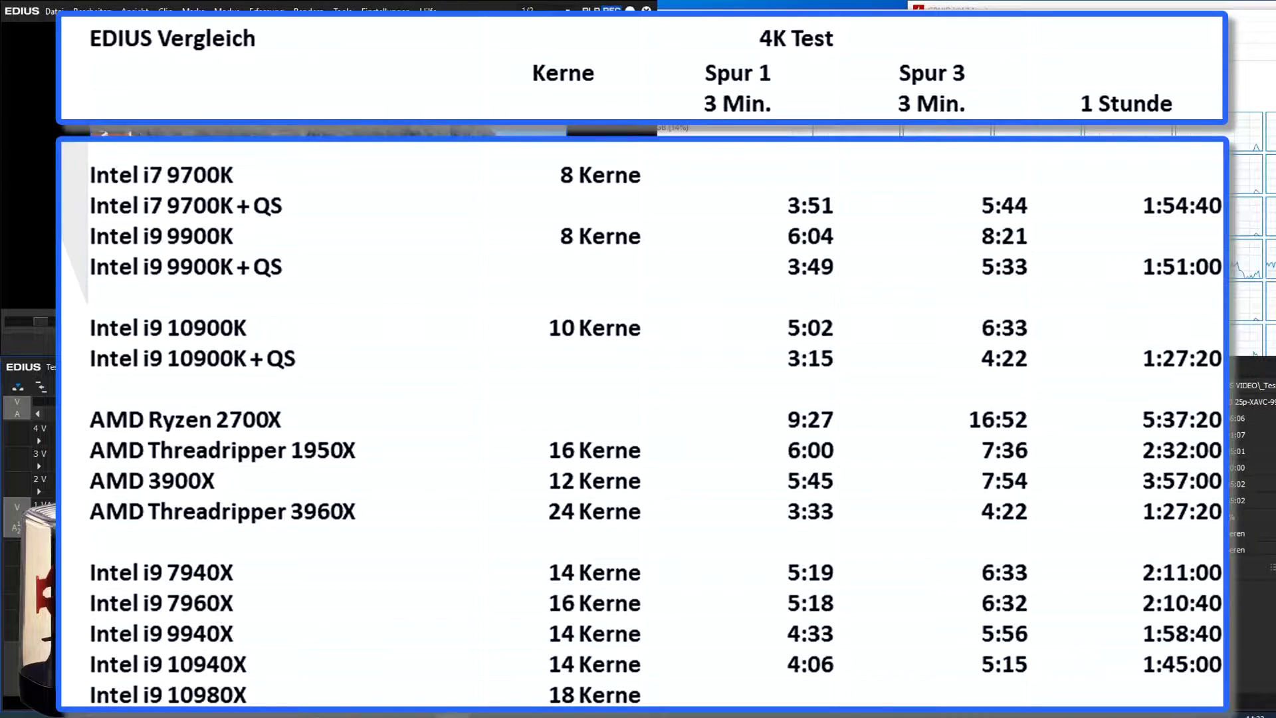
{"action": "left_click", "coordinate": [388, 12]}
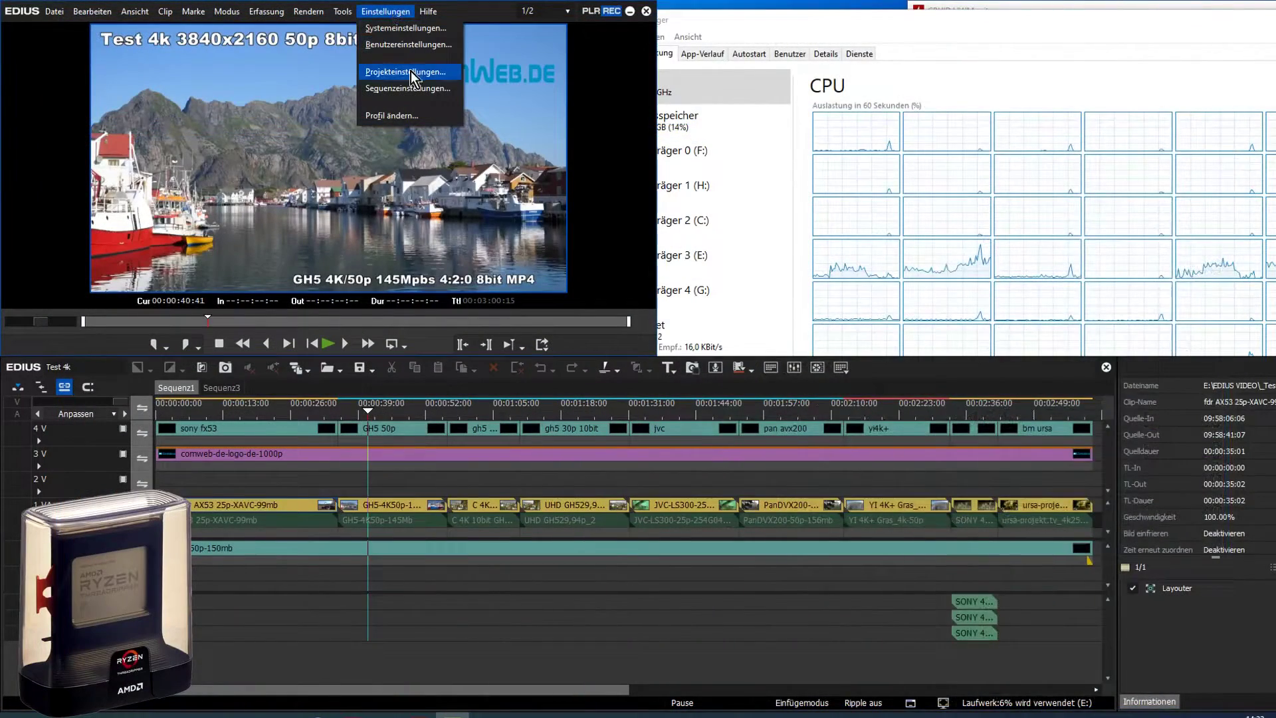
{"action": "left_click", "coordinate": [411, 72]}
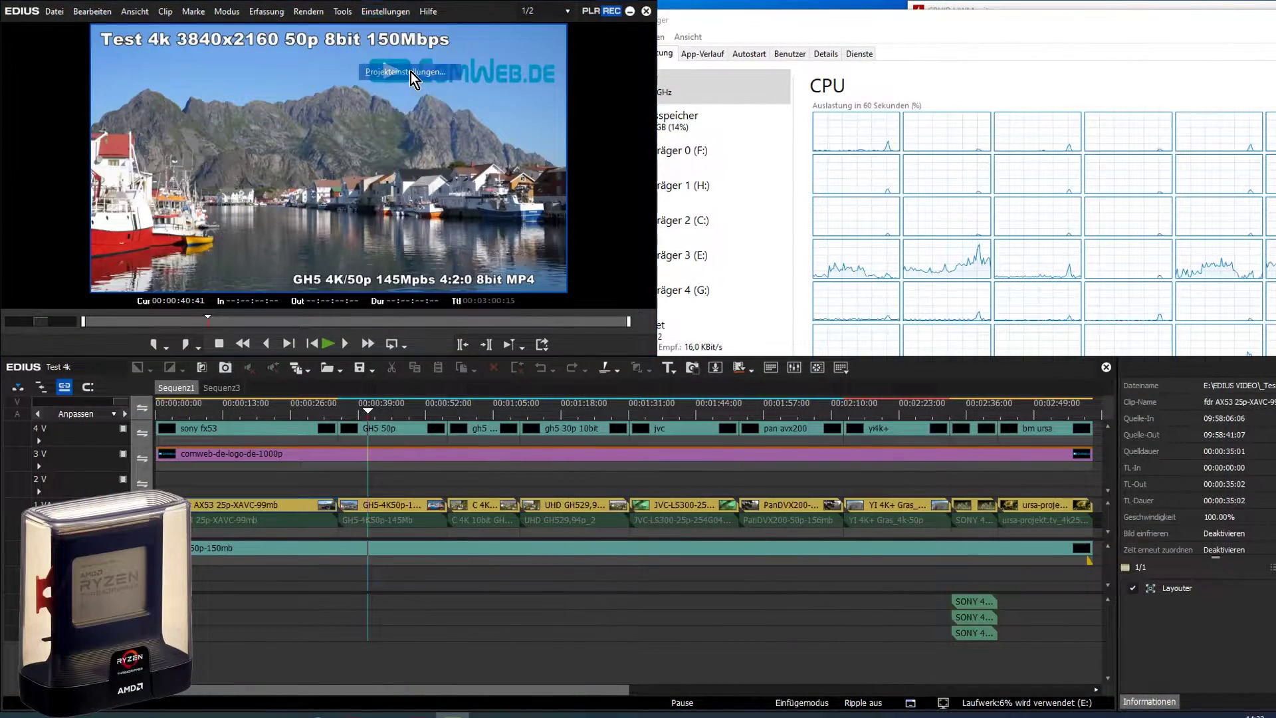
{"action": "left_click", "coordinate": [749, 531]}
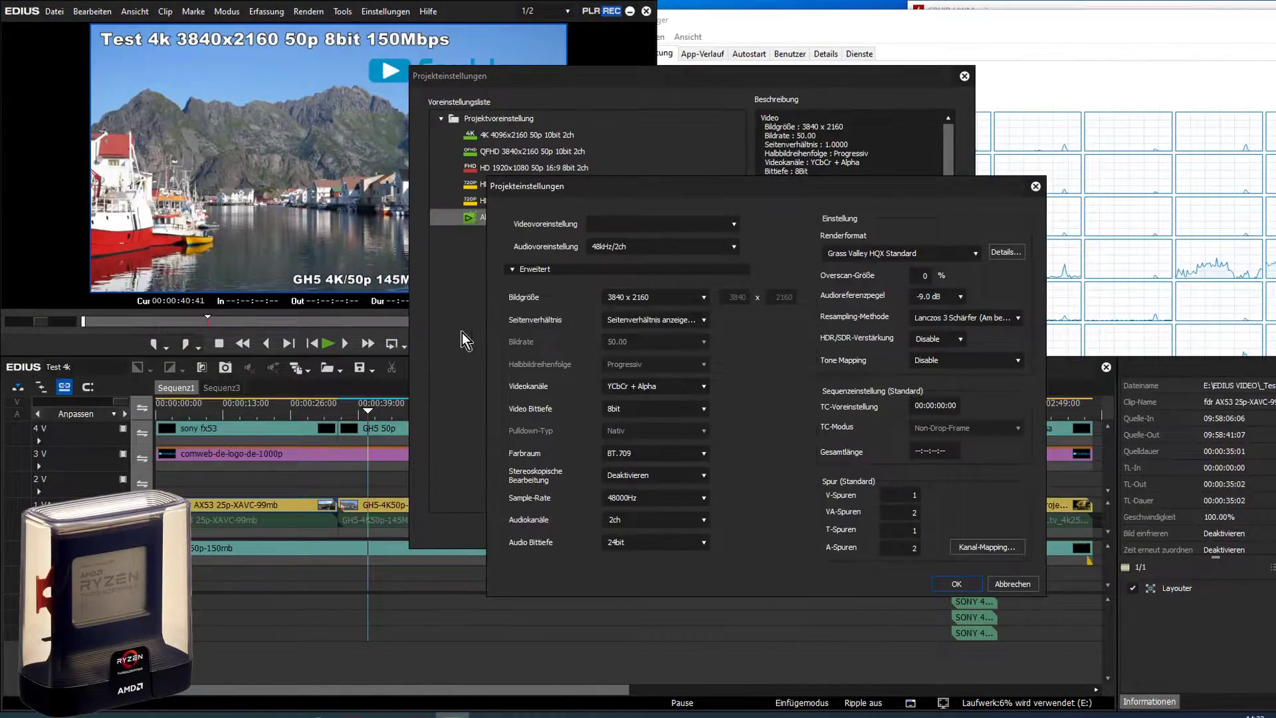
{"action": "left_click", "coordinate": [636, 413]}
{"action": "left_click", "coordinate": [637, 425]}
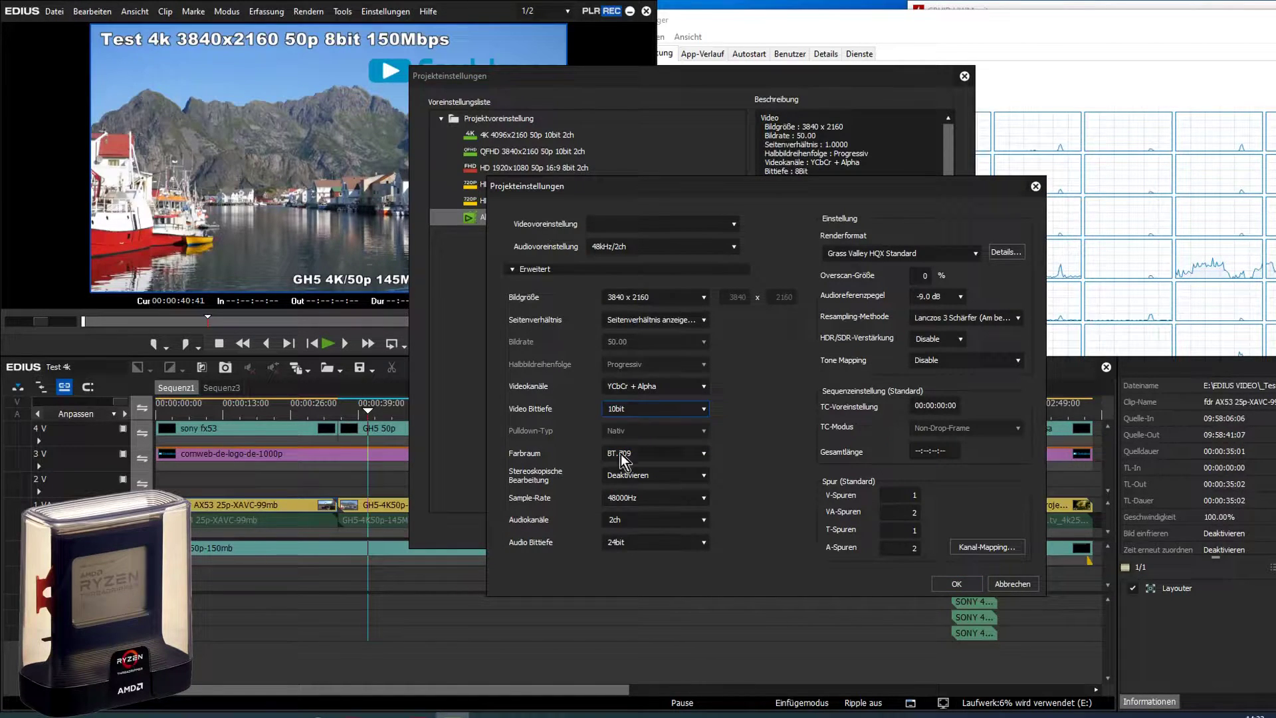
{"action": "left_click", "coordinate": [957, 583]}
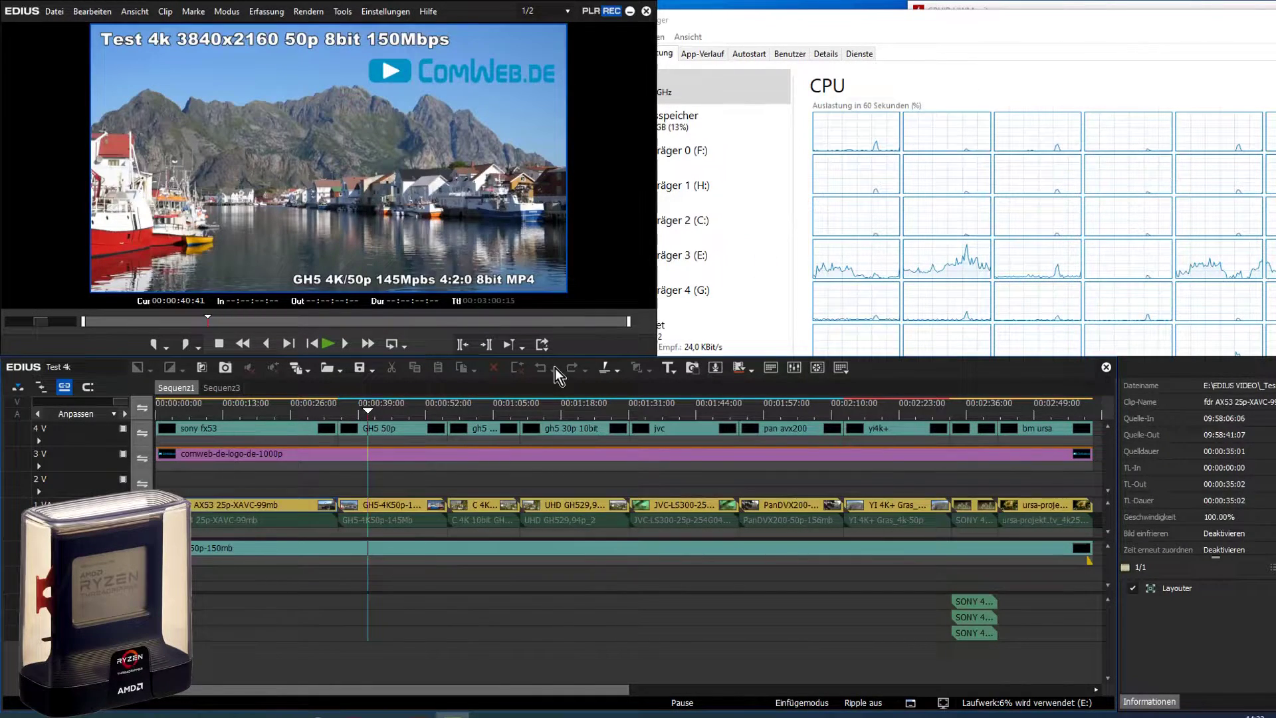
- Start a file export of Sequenz1 with the first recently used H.264/AVC exporter
{"action": "left_click", "coordinate": [542, 346]}
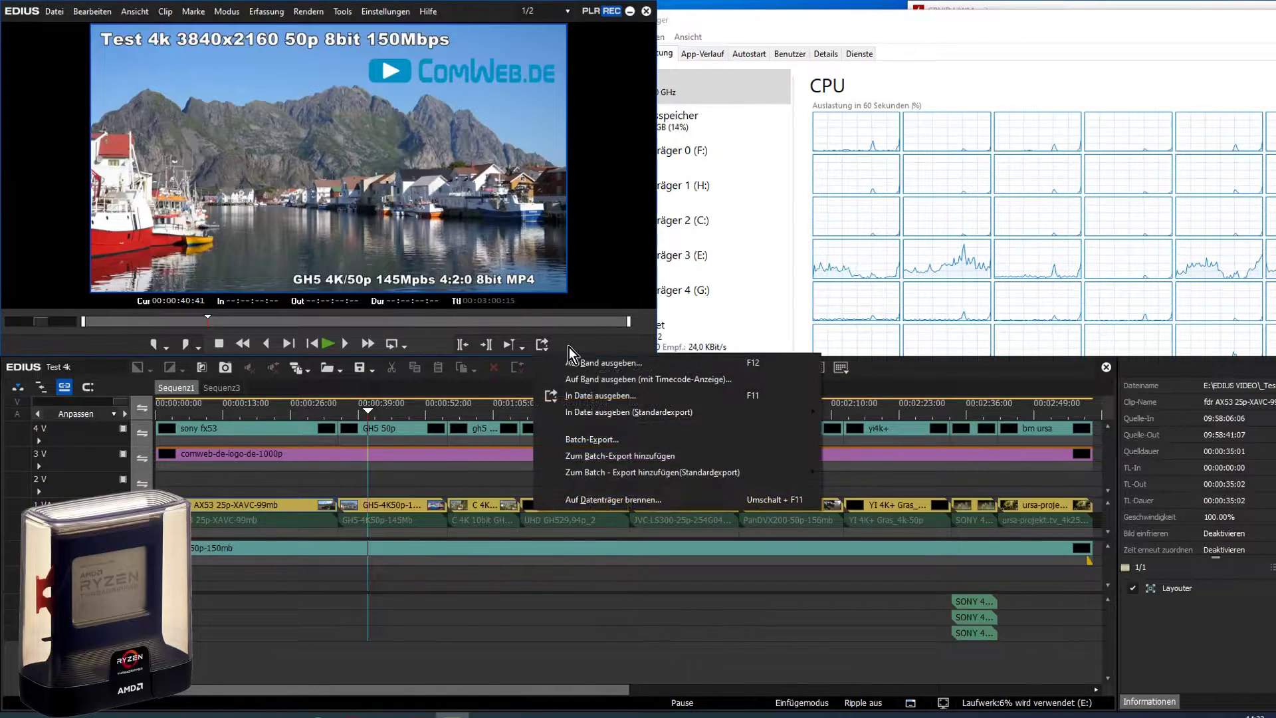
{"action": "left_click", "coordinate": [591, 402]}
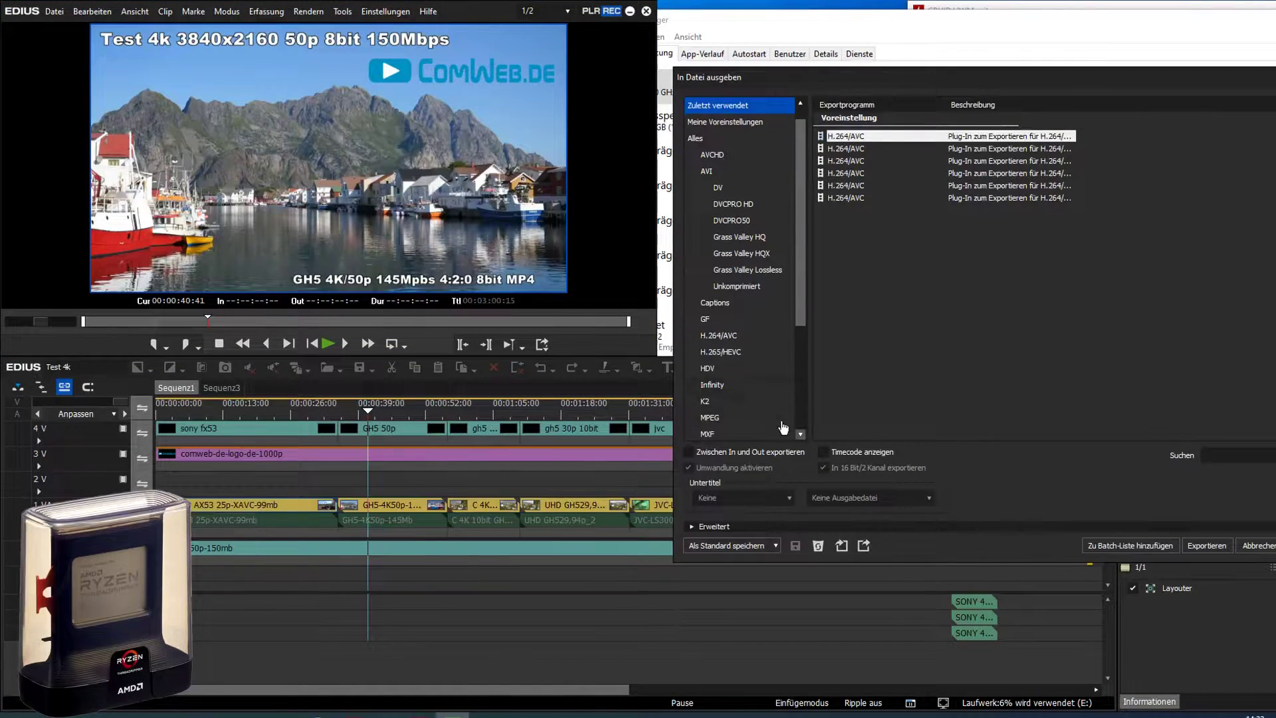
{"action": "left_click", "coordinate": [1207, 545]}
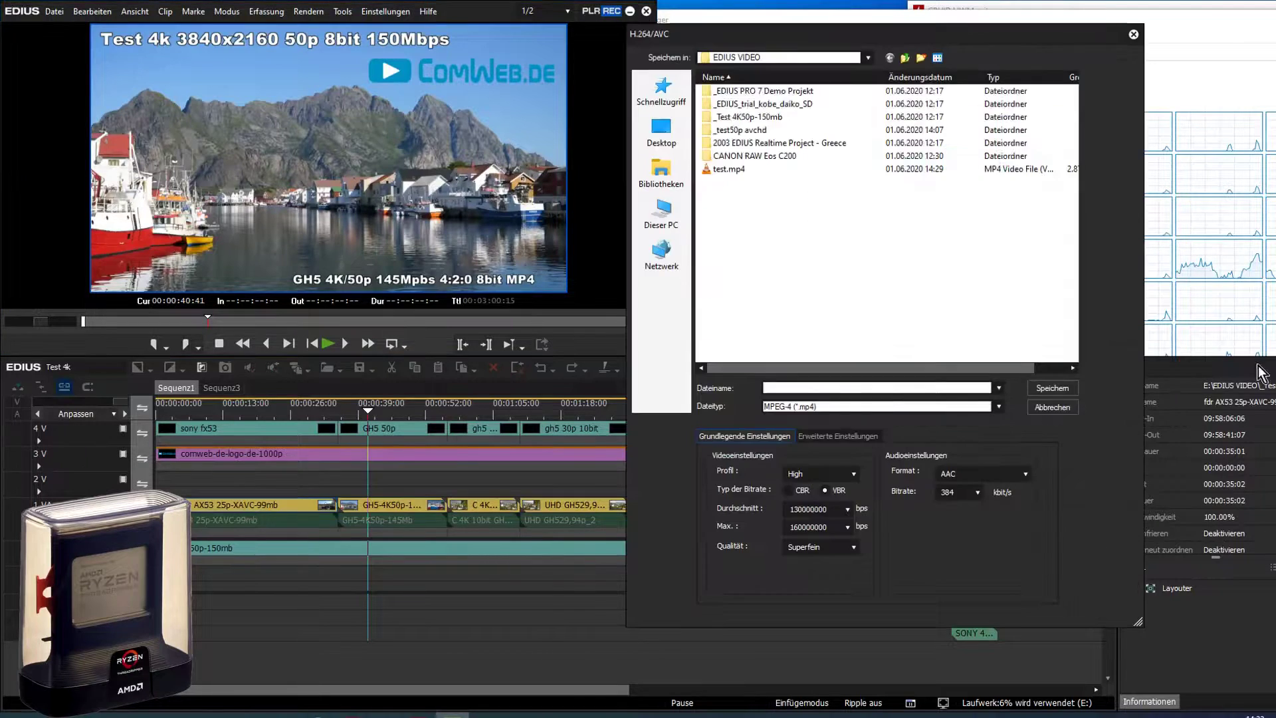
- Export Sequenz1 over the existing test.mp4 in the EDIUS VIDEO folder with the video profile set to High 10
{"action": "left_click", "coordinate": [740, 173]}
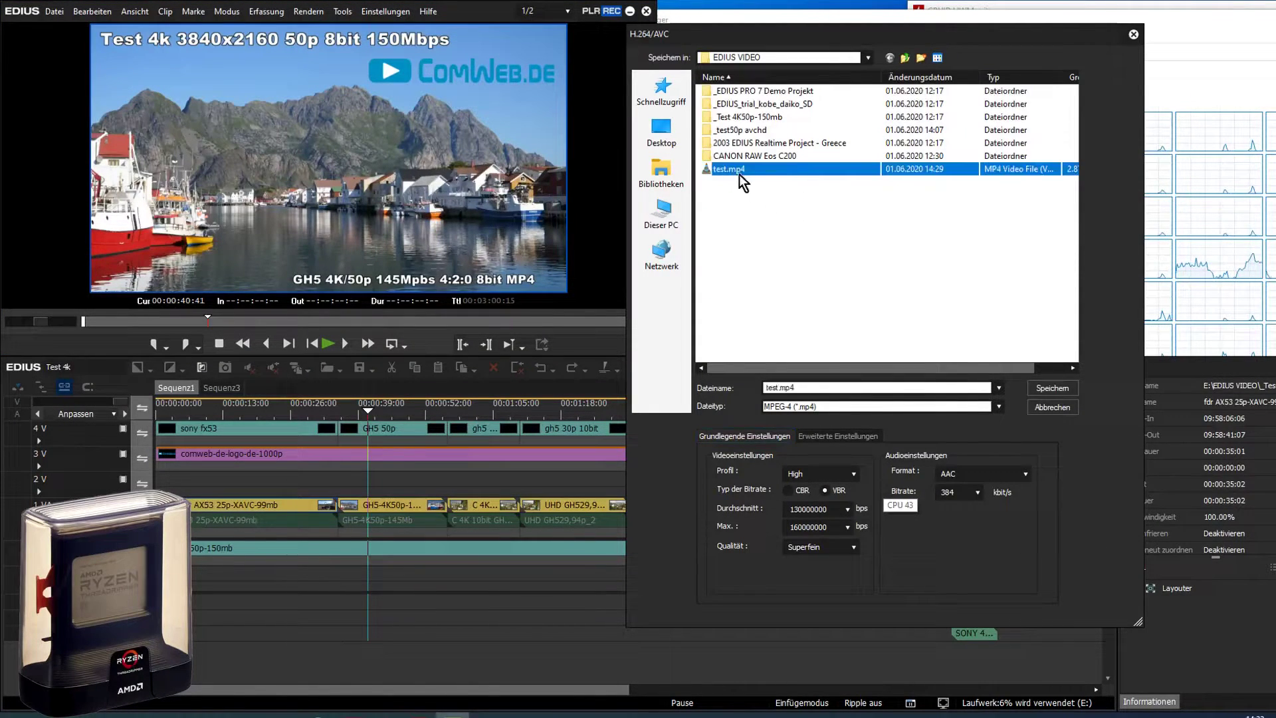
{"action": "left_click", "coordinate": [835, 471]}
{"action": "left_click", "coordinate": [834, 525]}
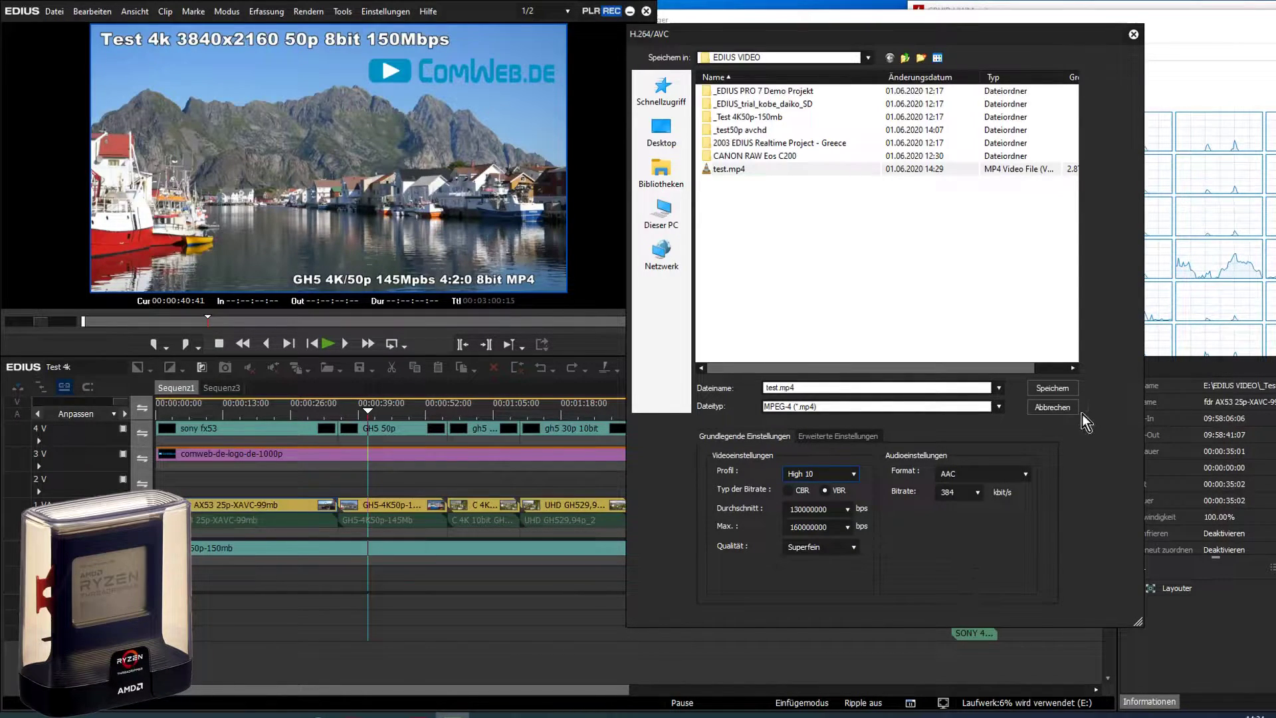
{"action": "left_click", "coordinate": [1046, 392]}
{"action": "left_click", "coordinate": [847, 357]}
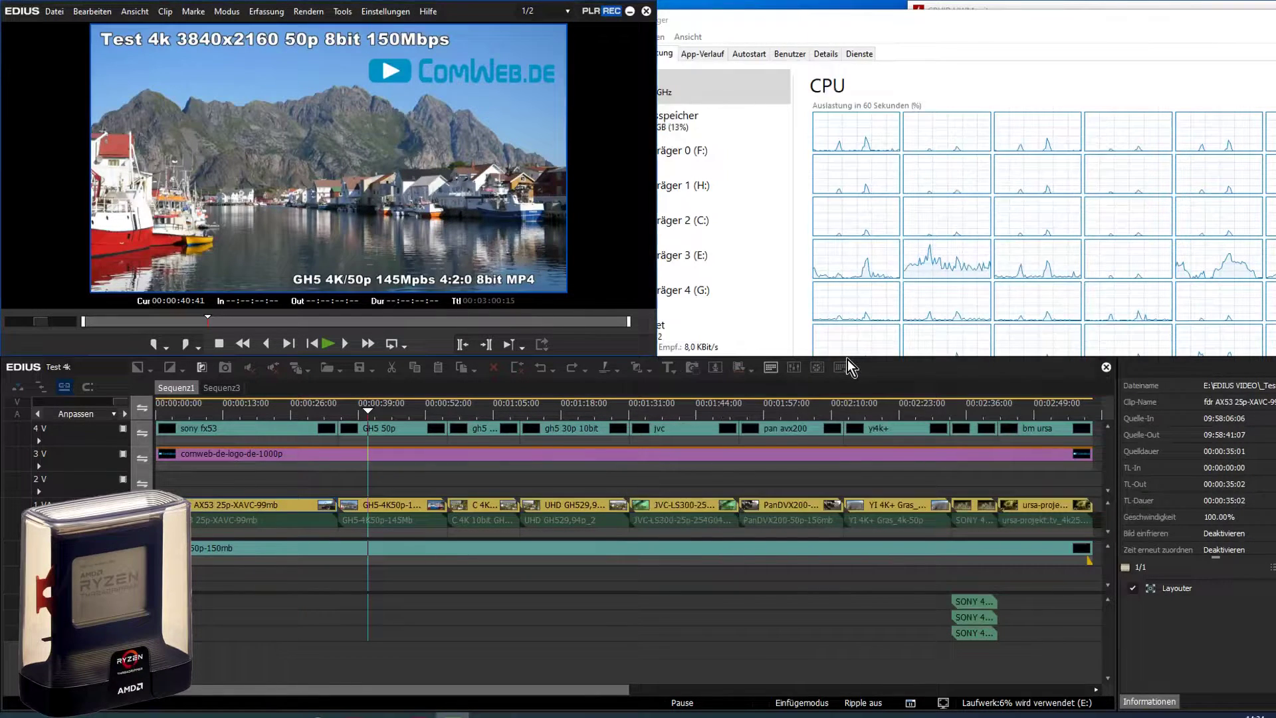